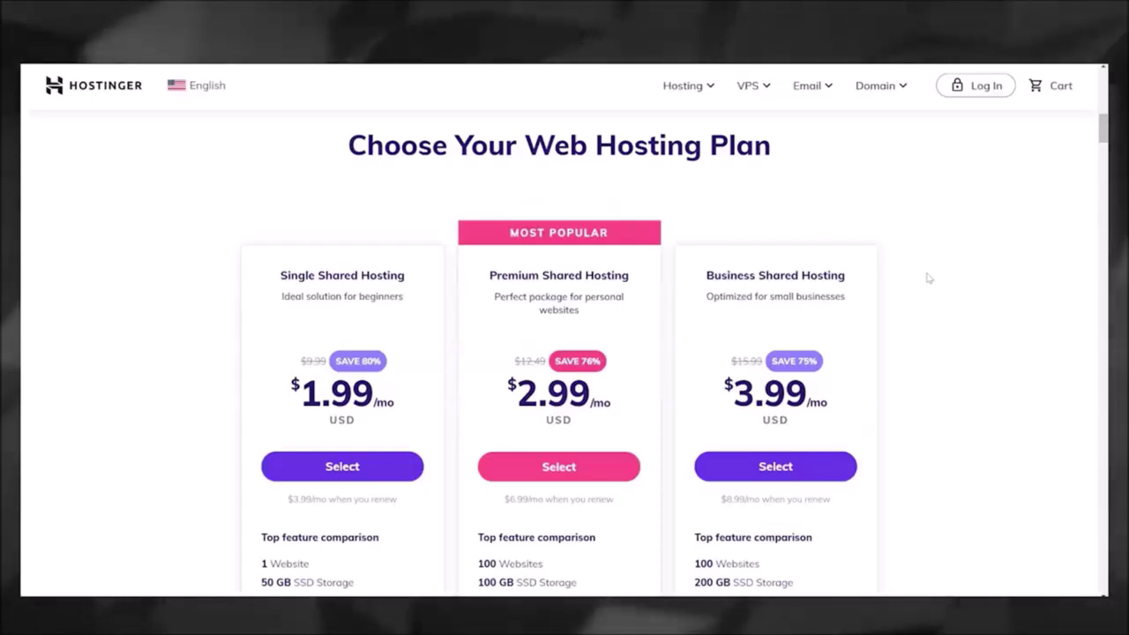
Step: Open Hostinger's Web Hosting page comparing the Single, Premium and Business shared plans
left_click(929, 278)
scroll(934, 276, "down", 2)
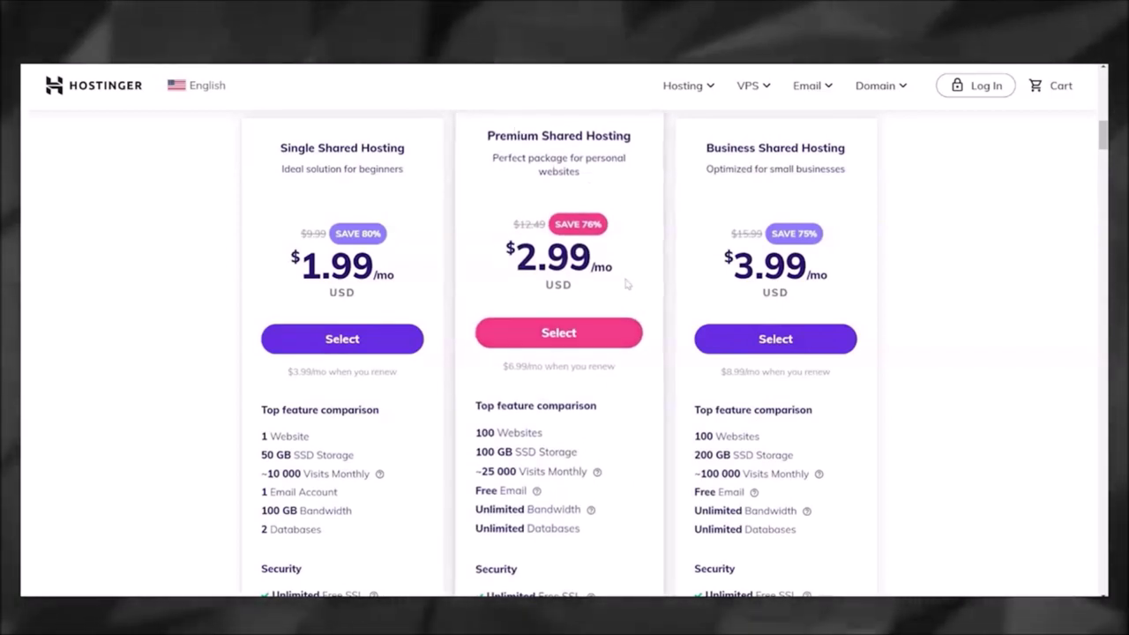
scroll(507, 456, "down", 3)
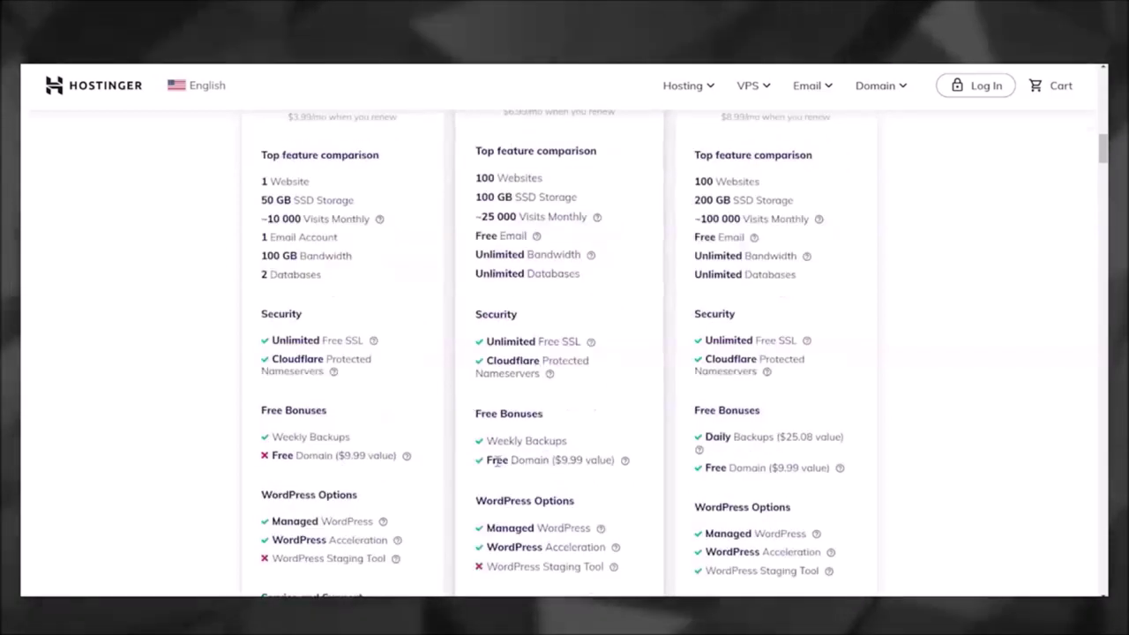
triple_click(507, 458)
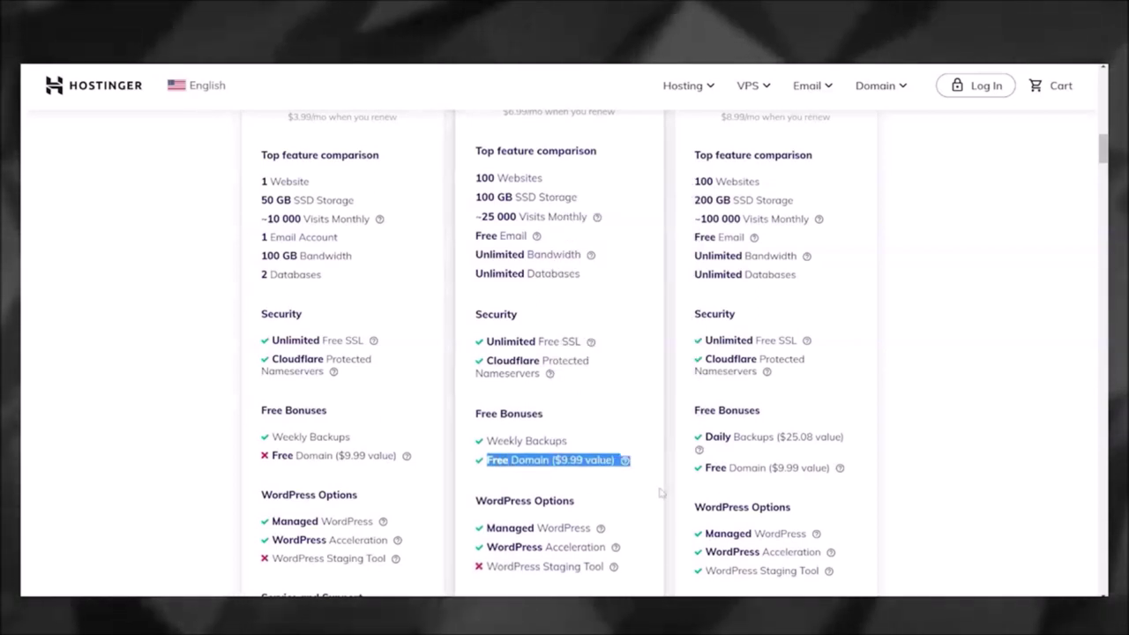
left_click(504, 404)
scroll(504, 404, "up", 1)
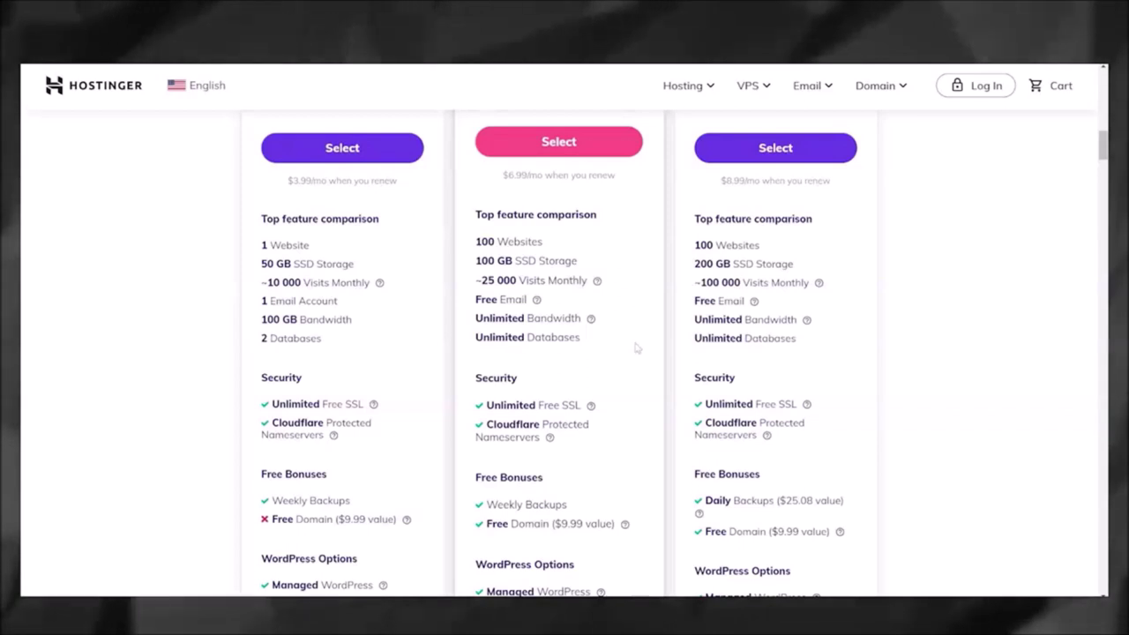
scroll(637, 351, "down", 1)
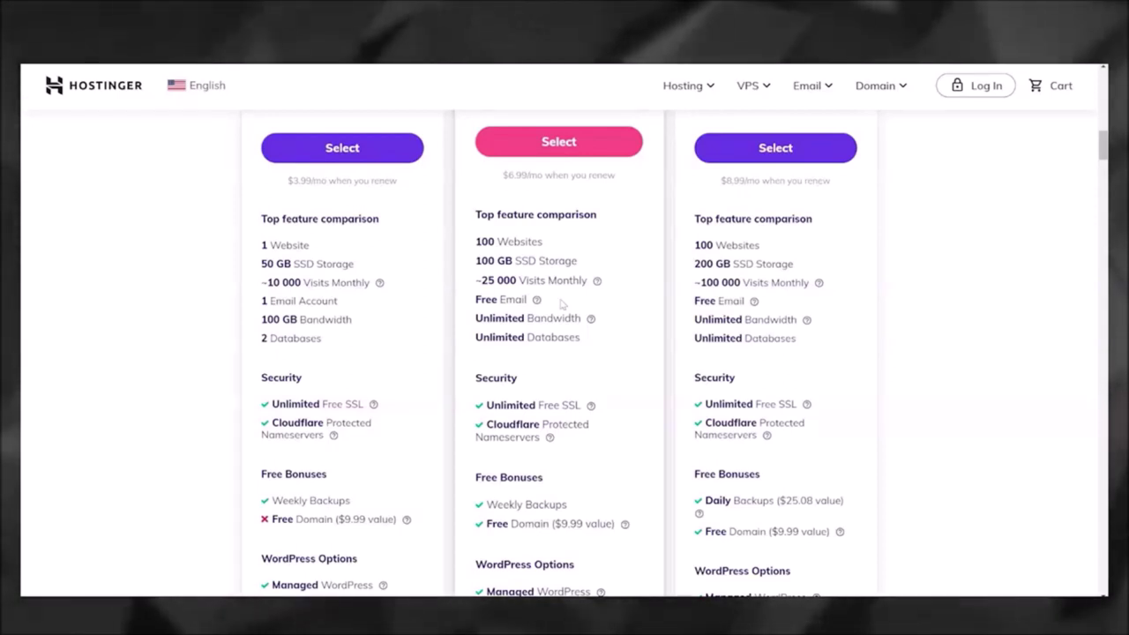
scroll(561, 304, "up", 2)
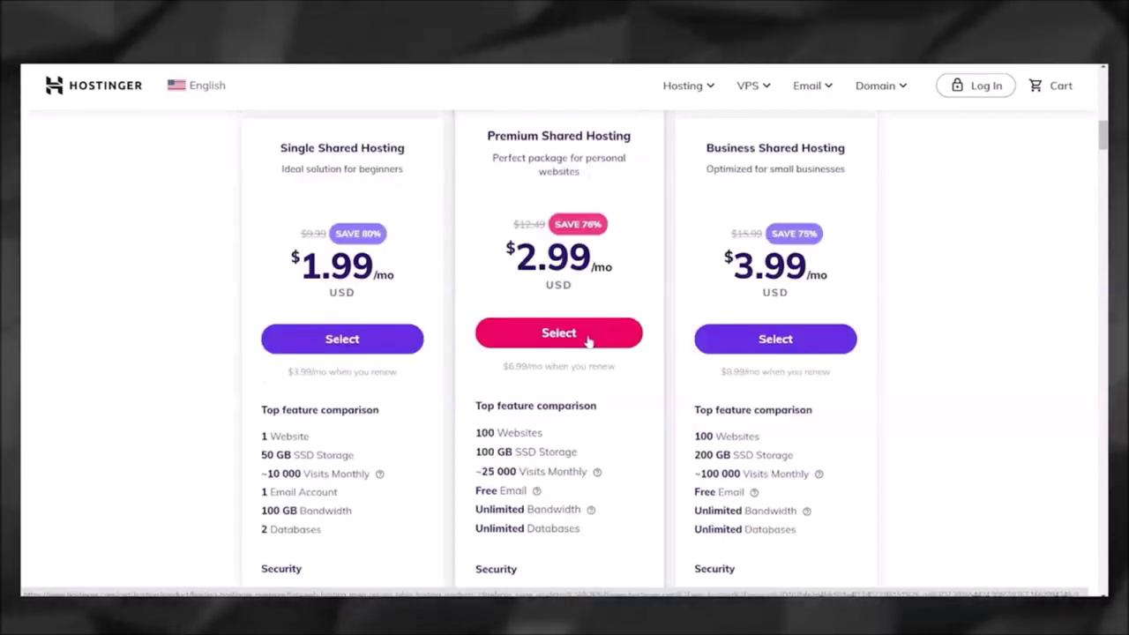
left_click(589, 340)
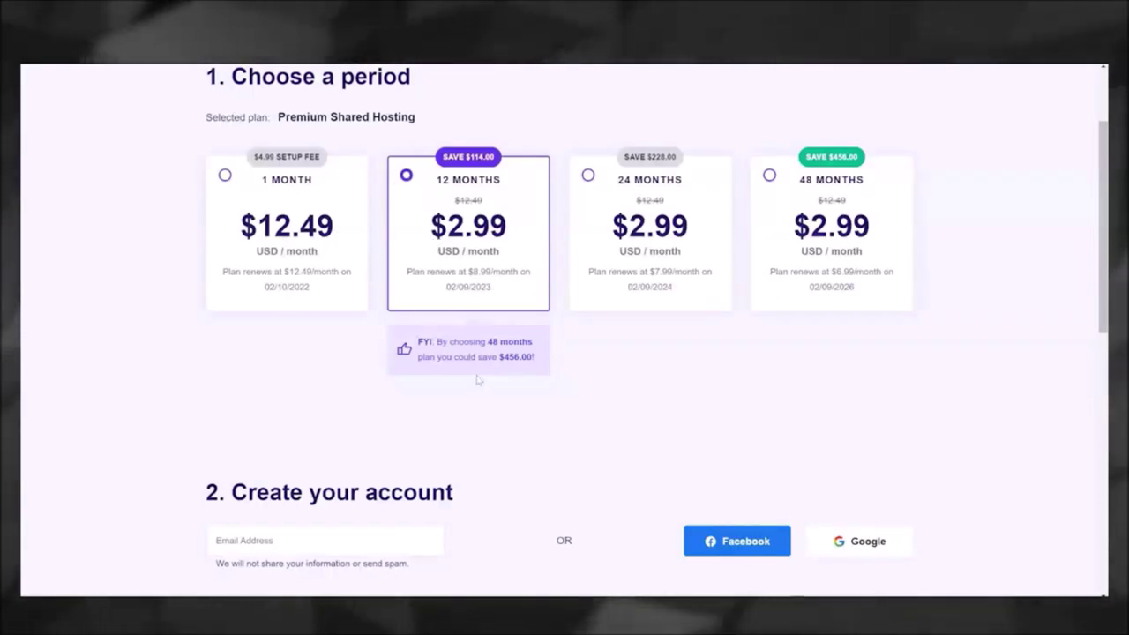
Step: Enter the account e-mail address for the Premium plan order and choose PayPal as payment
scroll(479, 381, "down", 5)
left_click(341, 126)
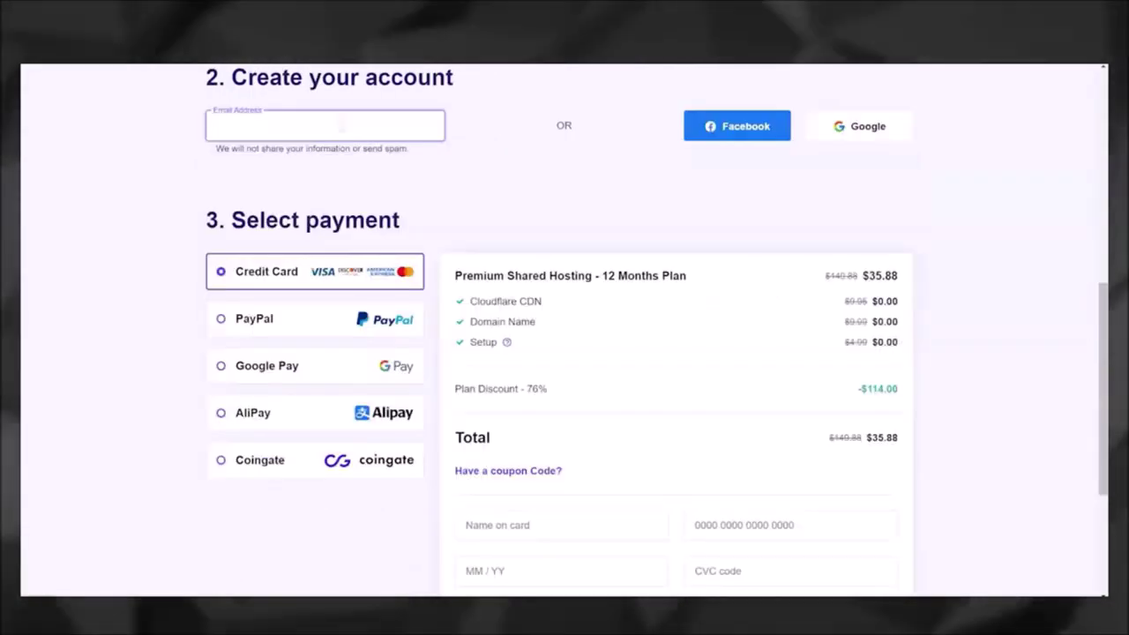
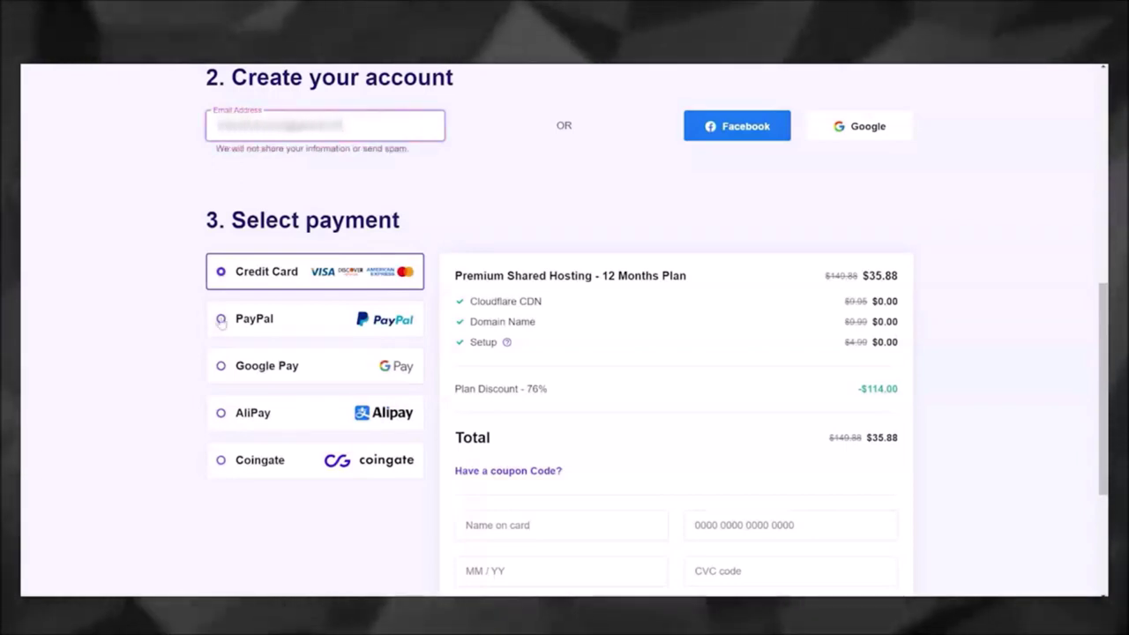
left_click(222, 320)
Step: Apply the coupon code to bring the total to $33.37 and submit the payment
scroll(522, 324, "down", 2)
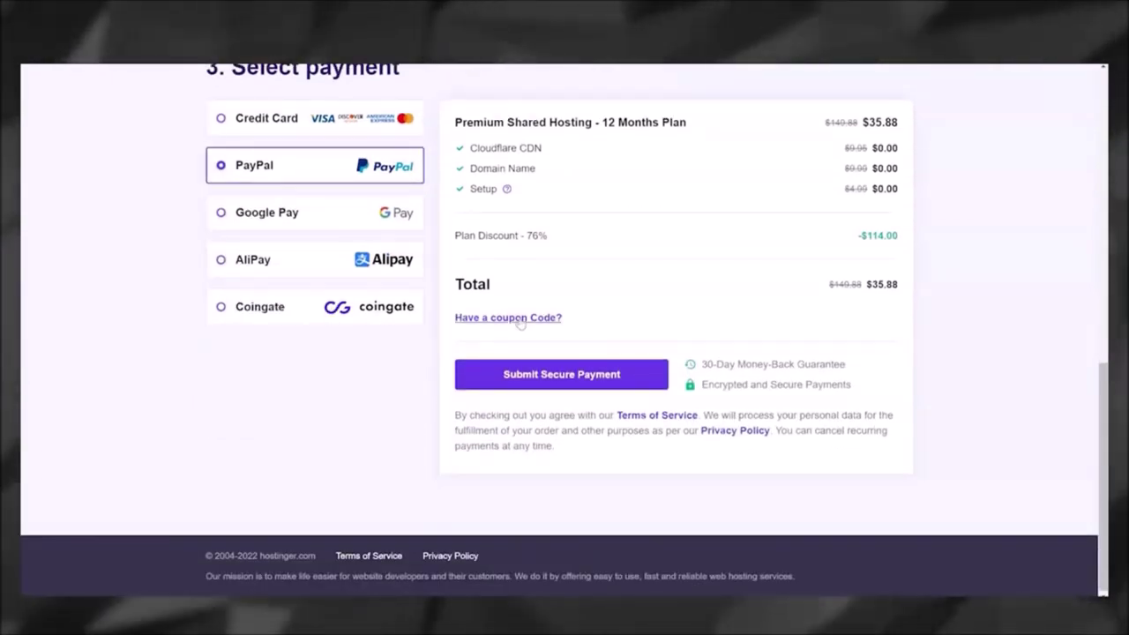
left_click(521, 319)
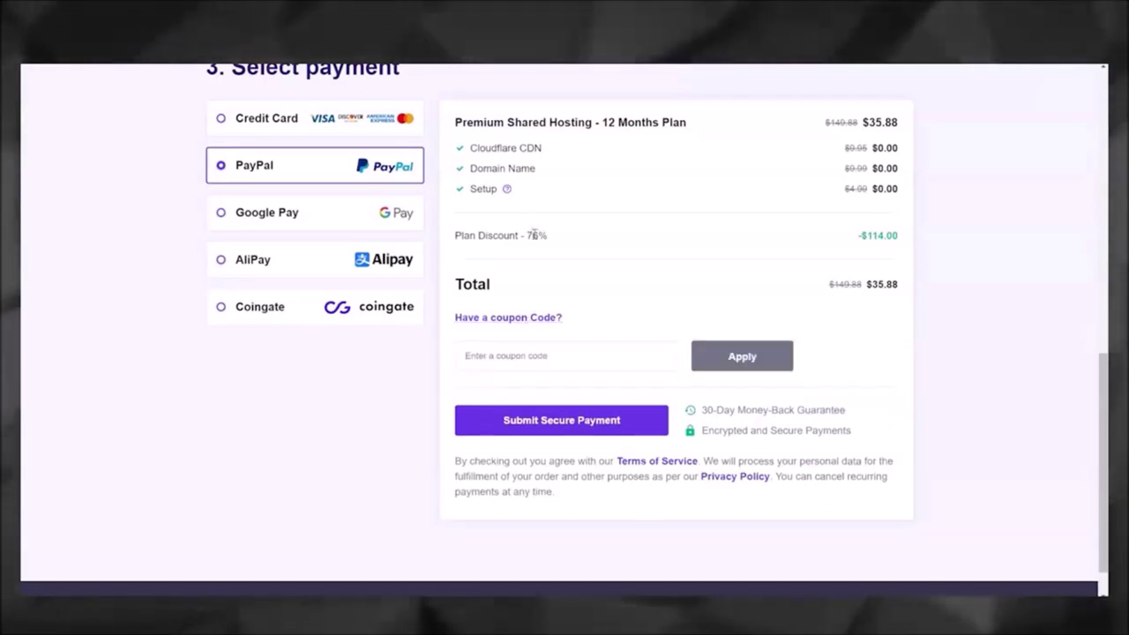
type("SHANEHUMMUS")
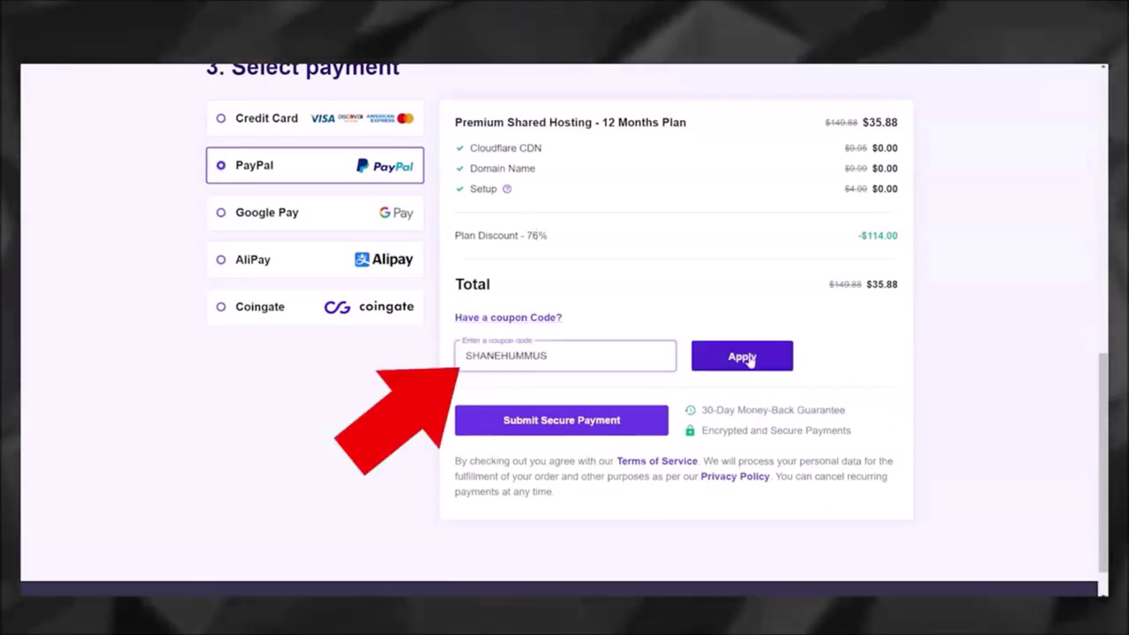
left_click(748, 358)
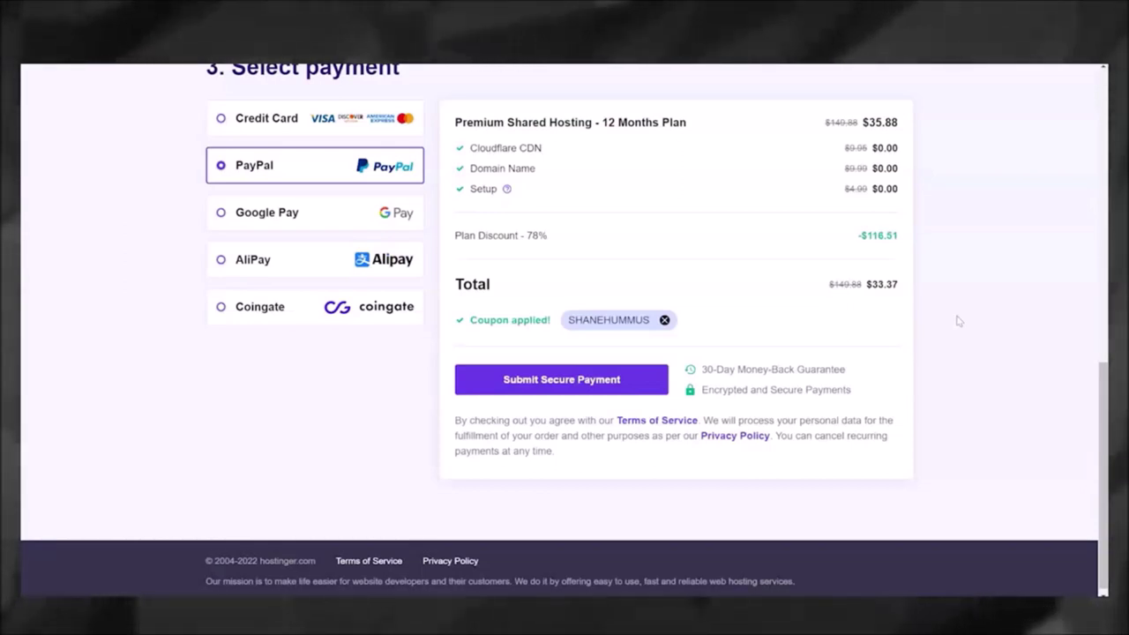
left_click(596, 381)
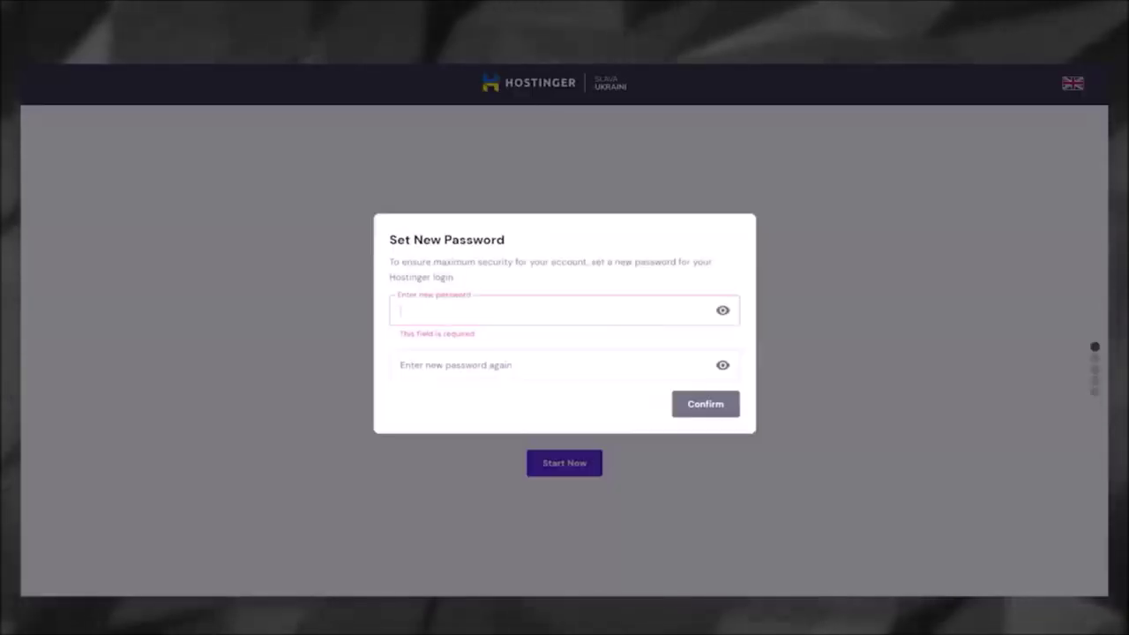
Step: Set and confirm a new account password
left_click(559, 272)
type("•••••••••••")
left_click(409, 386)
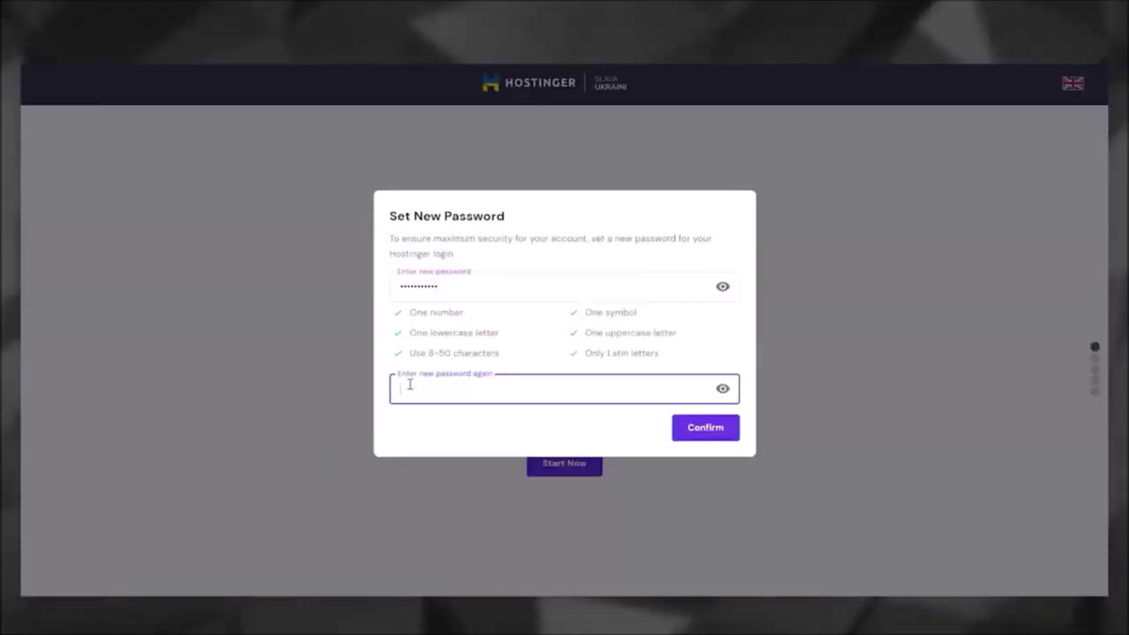
type("•••")
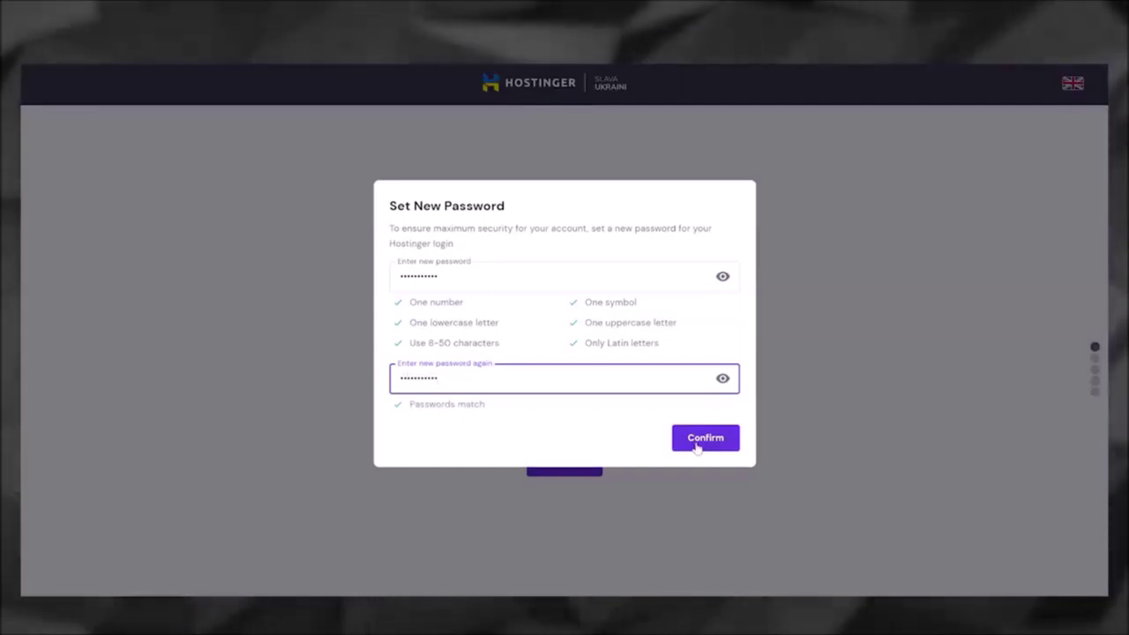
left_click(696, 446)
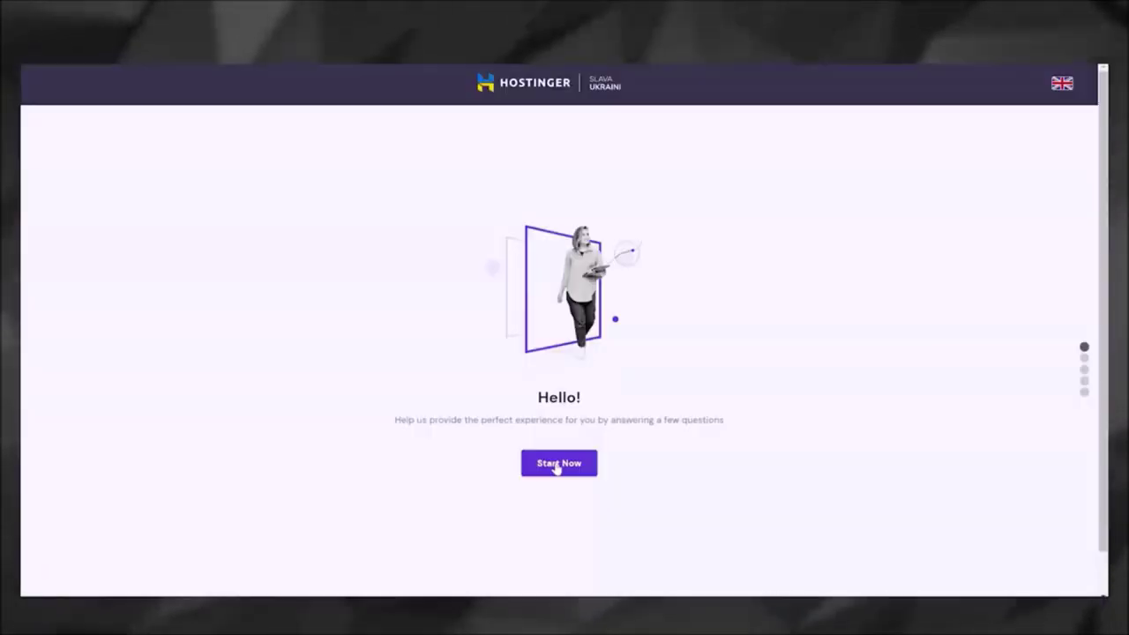
Step: Answer the setup questionnaire: for myself, building it myself, website type Blog
left_click(557, 464)
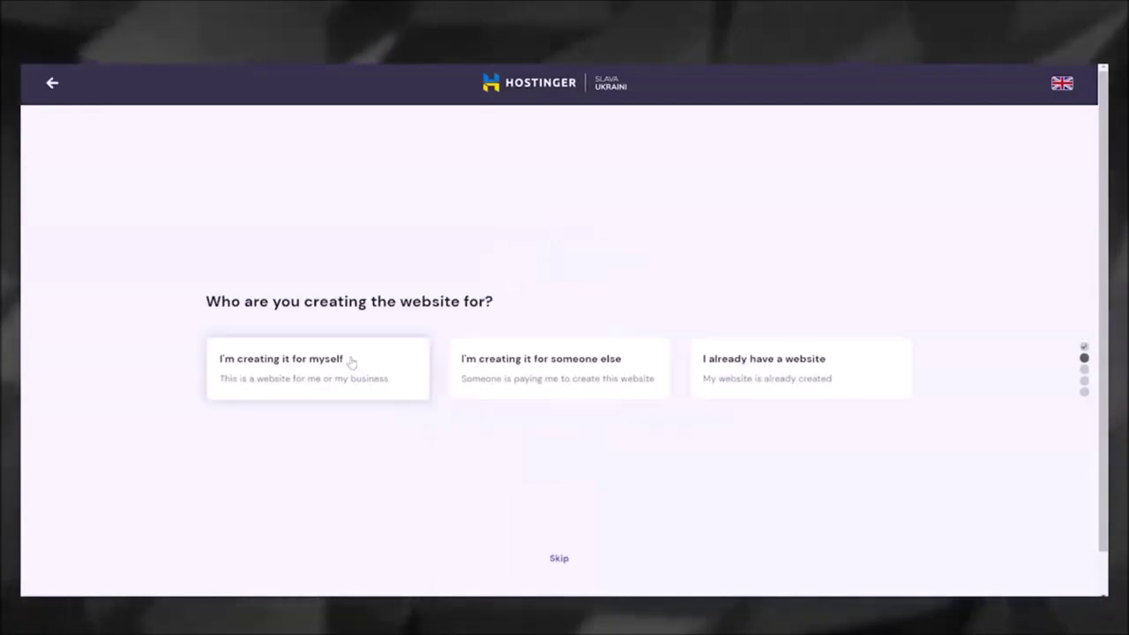
left_click(335, 377)
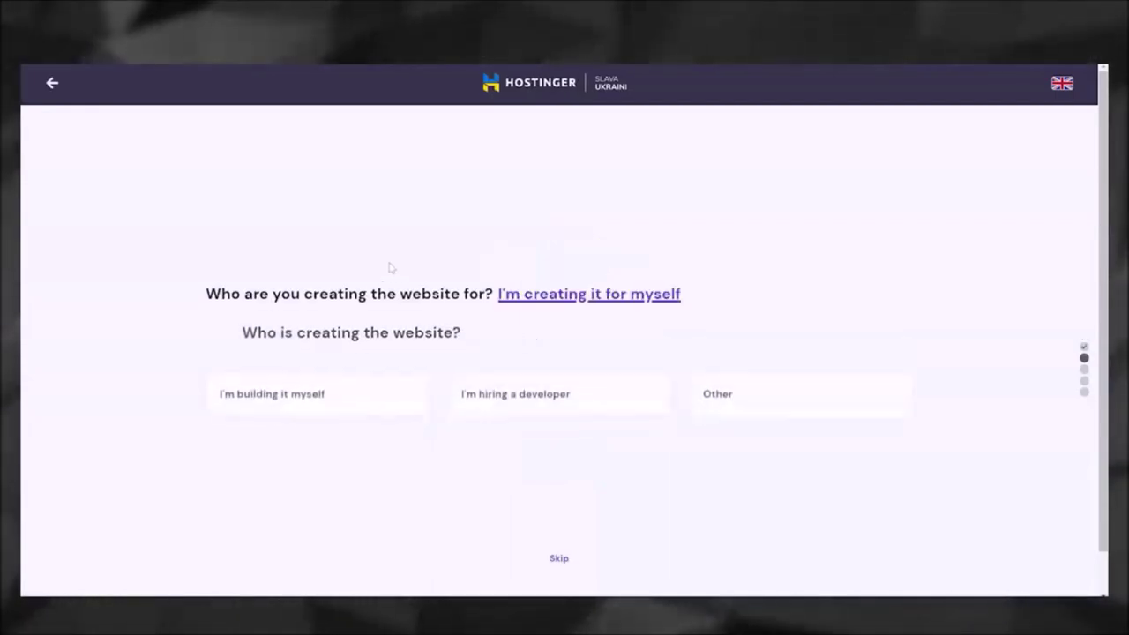
left_click(326, 398)
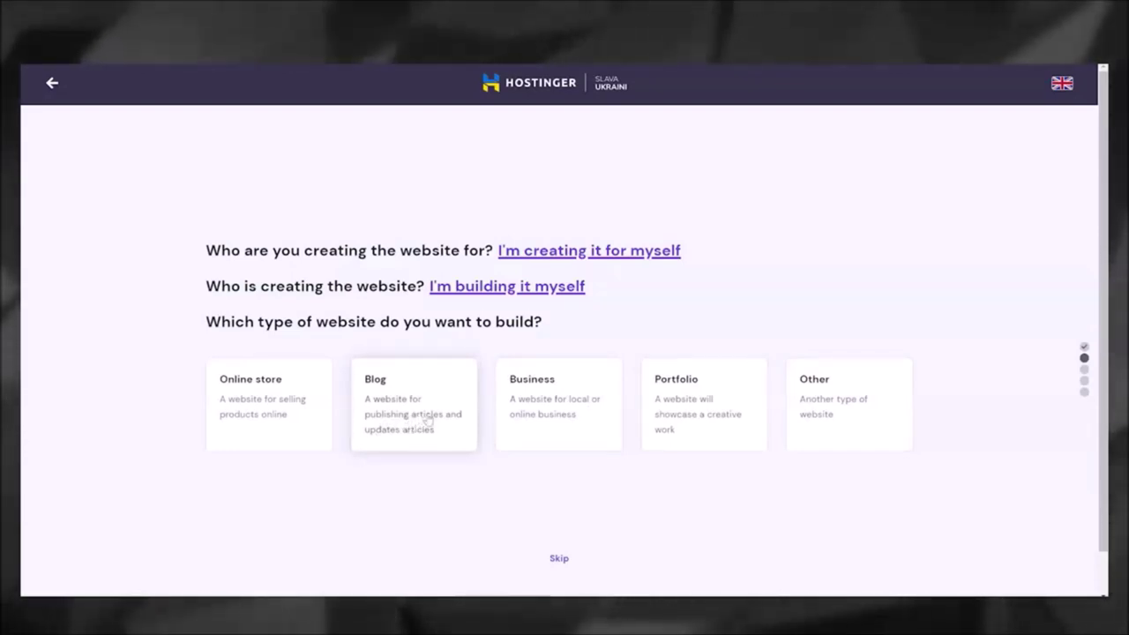
left_click(427, 421)
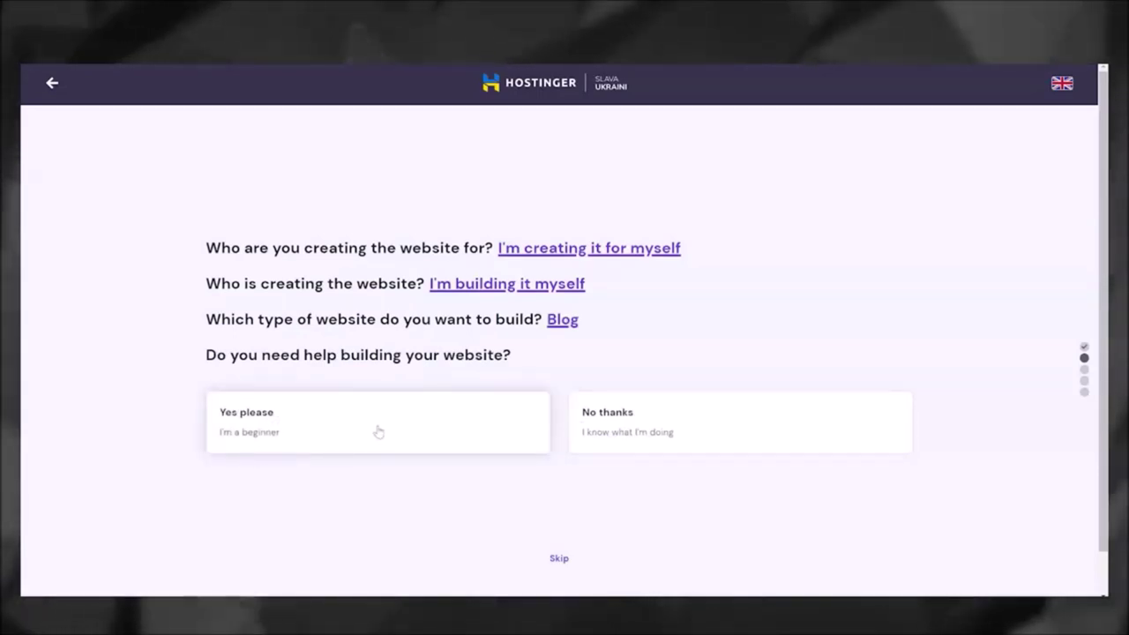
Step: Decline building help and start a new WordPress website with the Mountain template
left_click(692, 426)
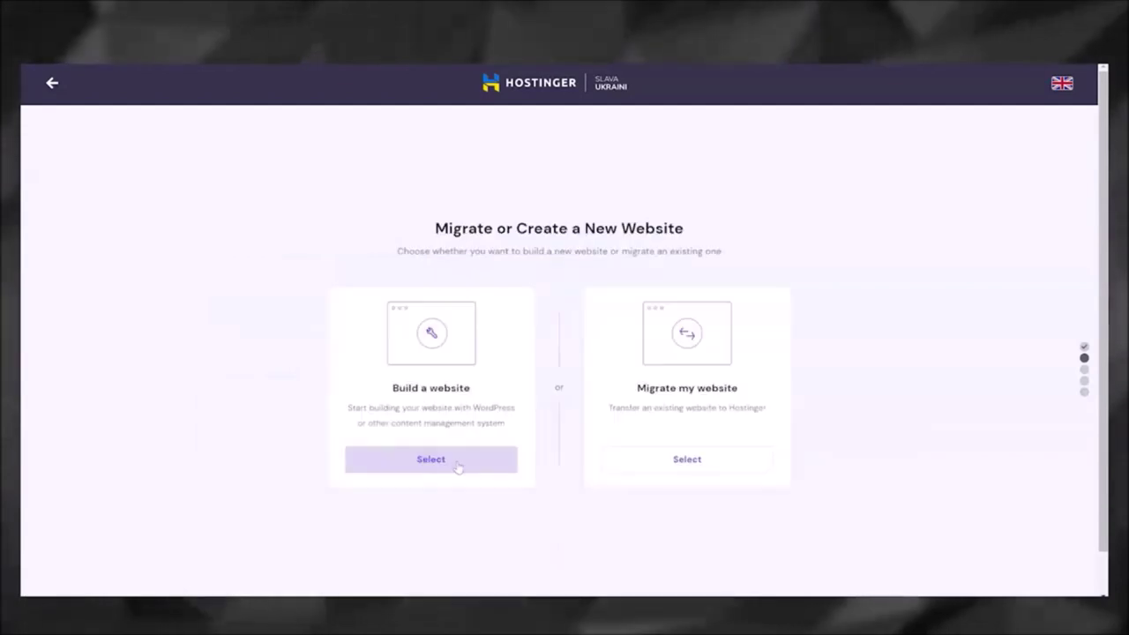
left_click(457, 464)
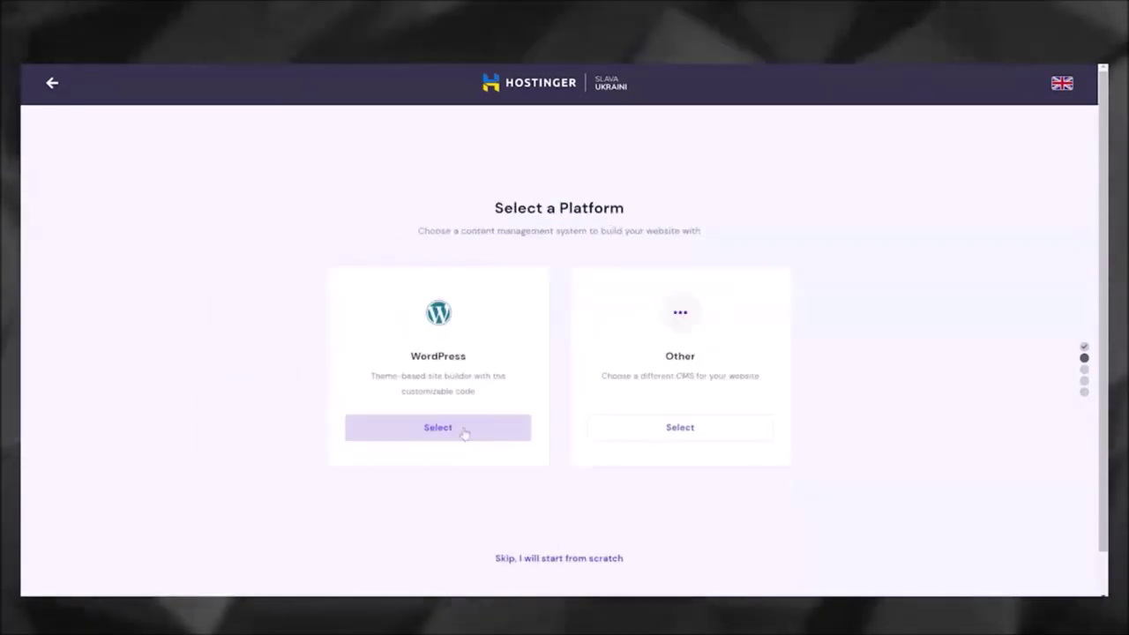
left_click(464, 431)
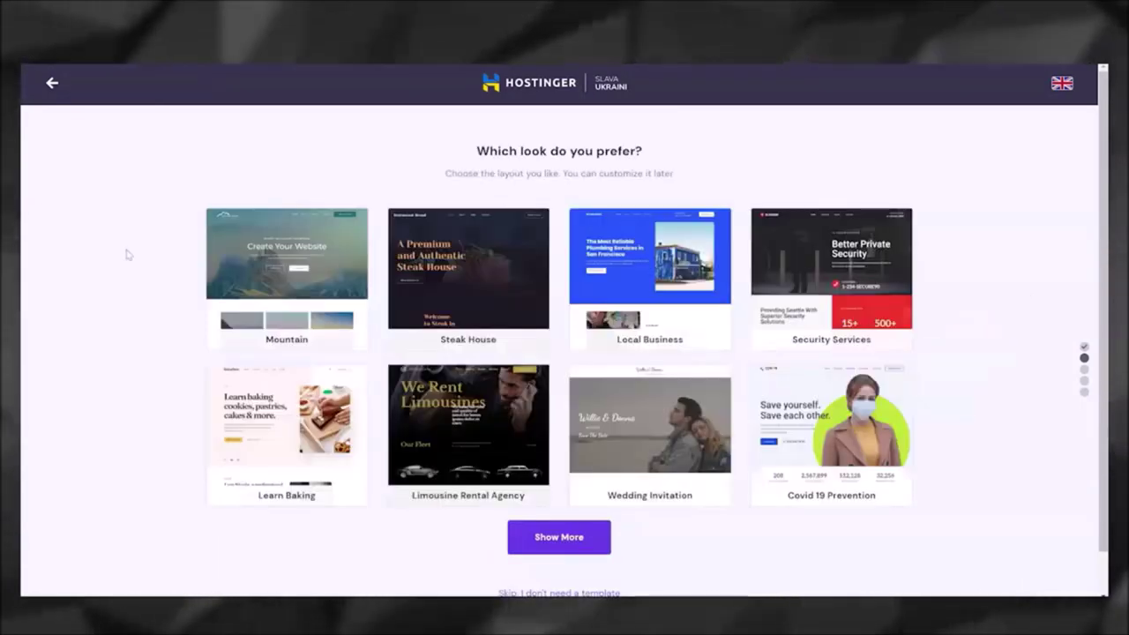
mouse_move(334, 245)
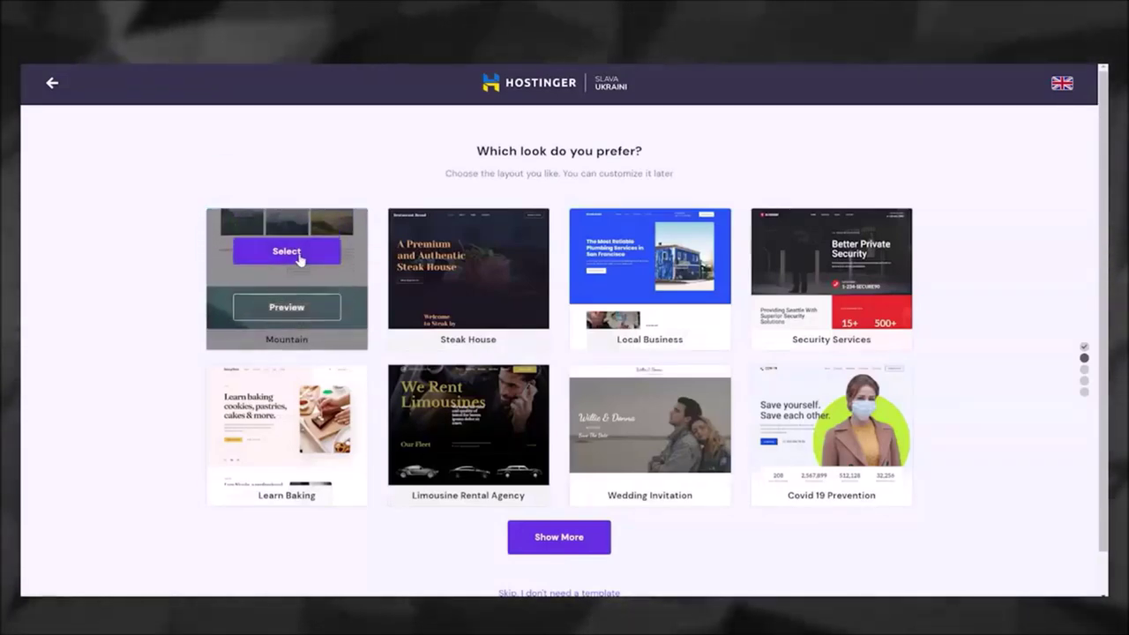
left_click(299, 253)
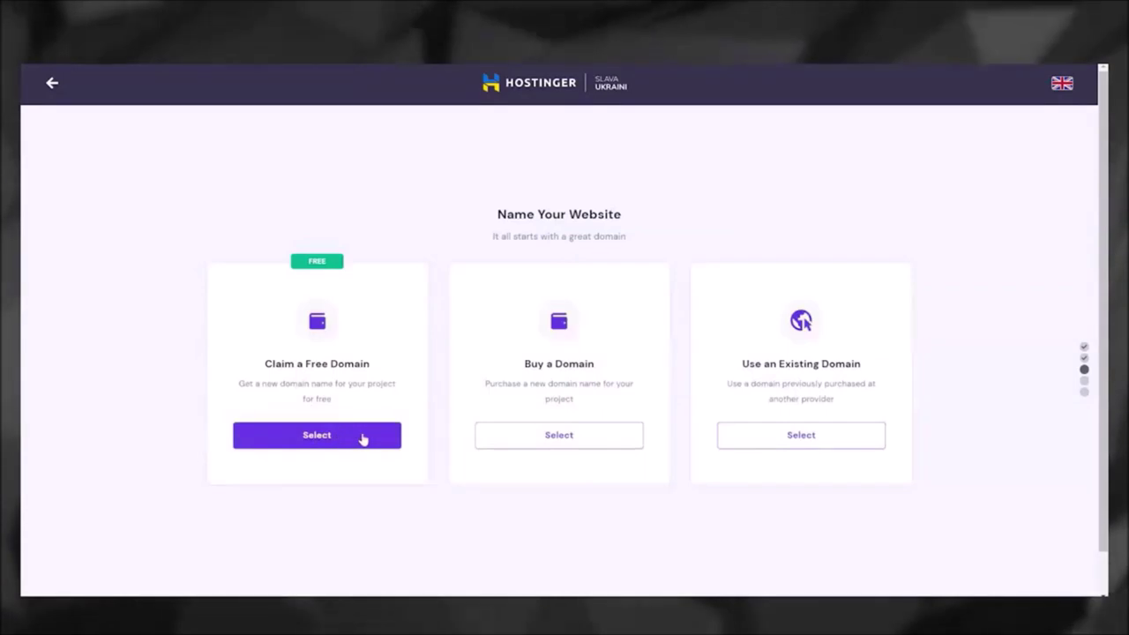
Step: Claim the free domain shanehummus.net after confirming it is available, and finish setup
left_click(338, 438)
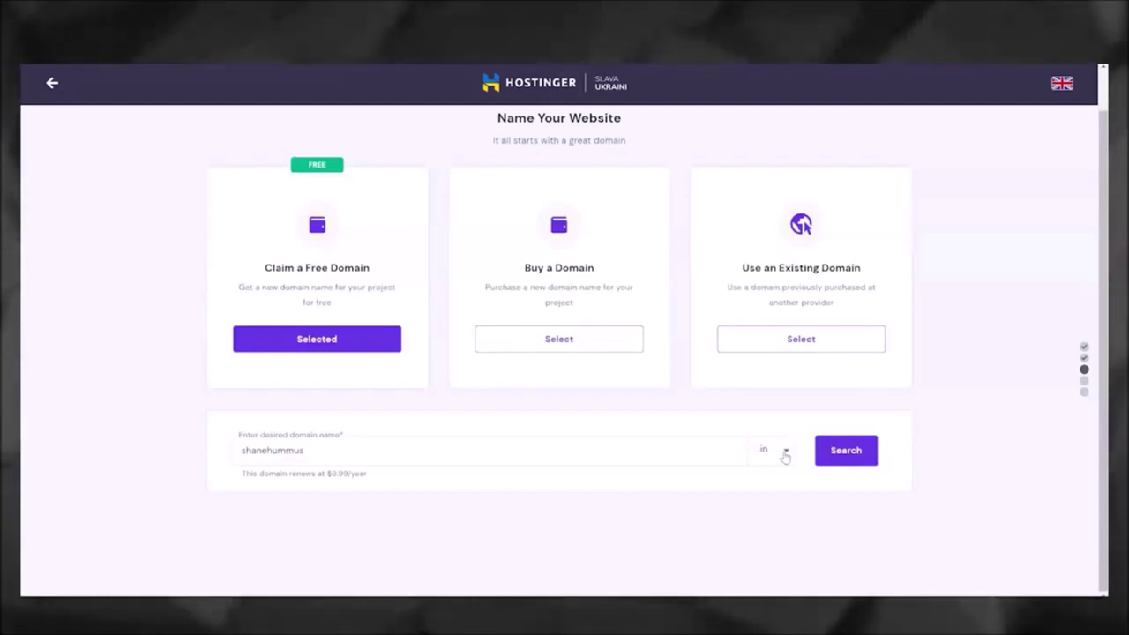
left_click(785, 456)
left_click(710, 532)
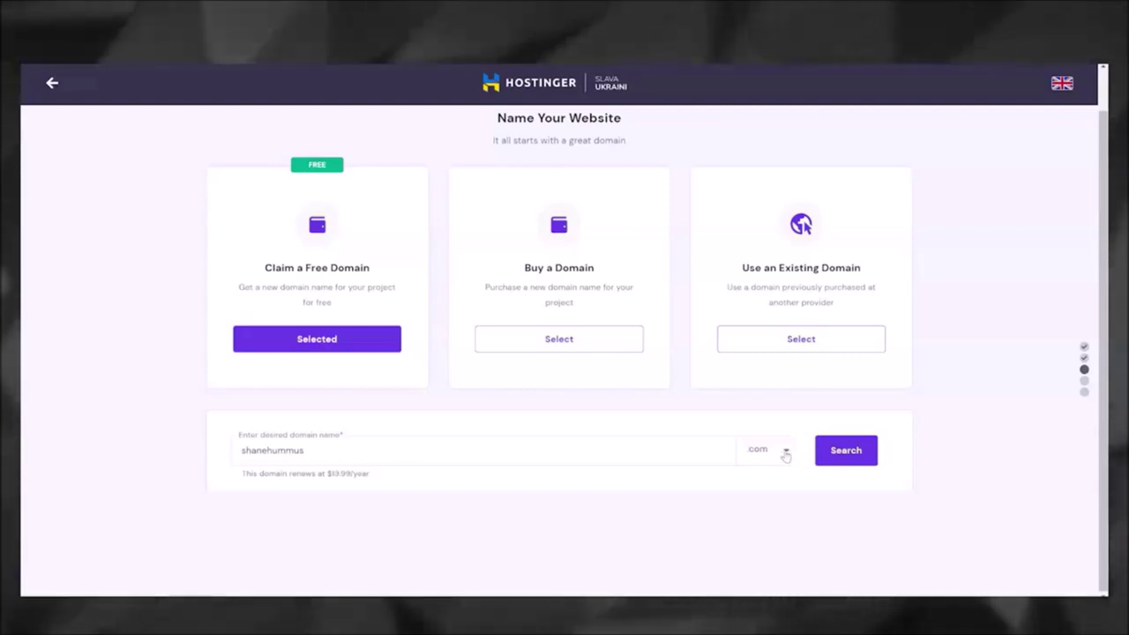
left_click(856, 452)
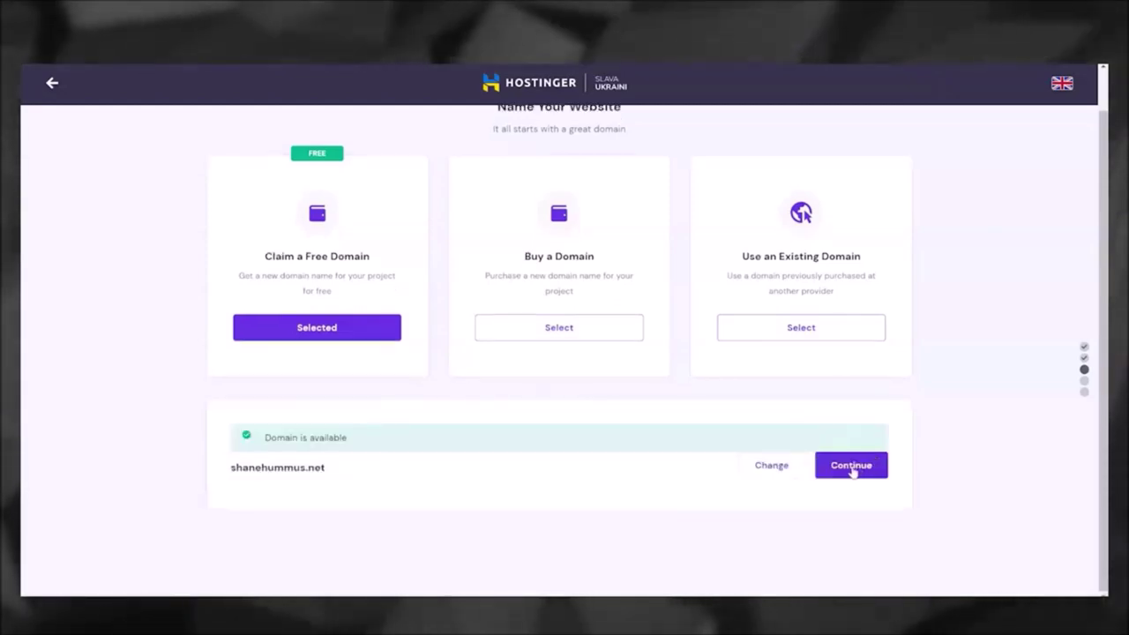
left_click(851, 467)
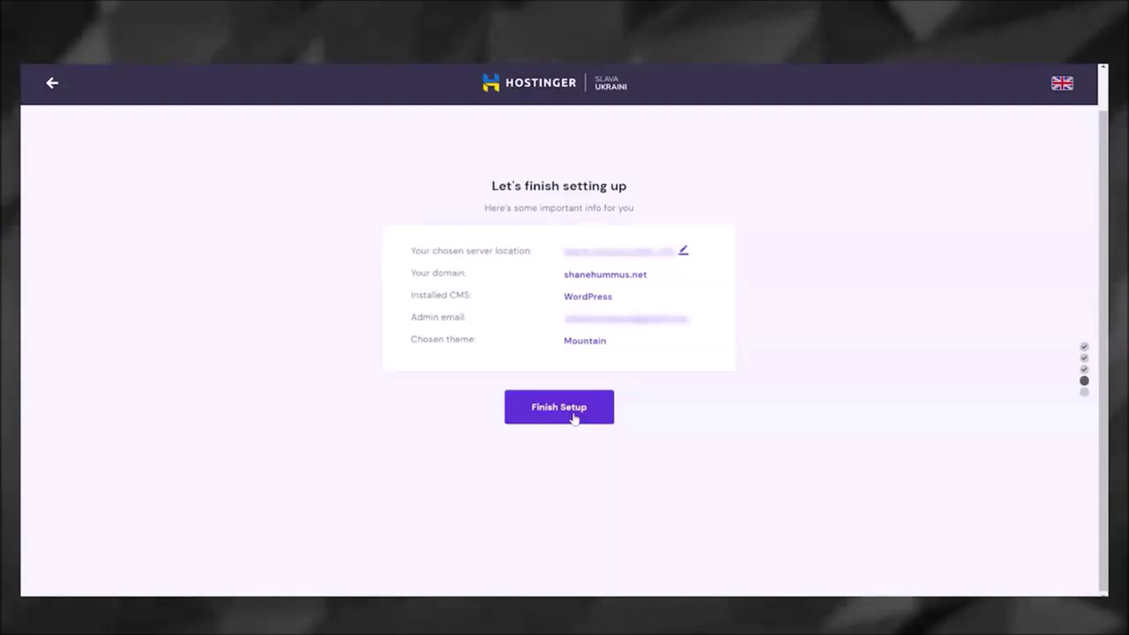
left_click(573, 418)
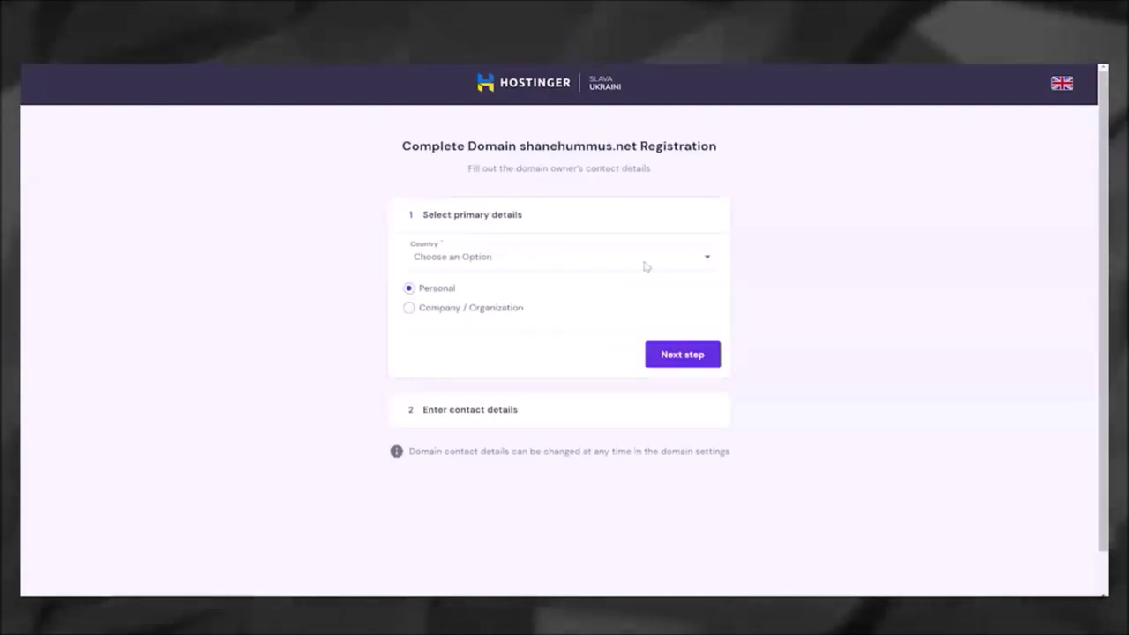
Step: Register shanehummus.net with United States of America as the owner's country and submit the contact details
left_click(657, 265)
left_click(504, 292)
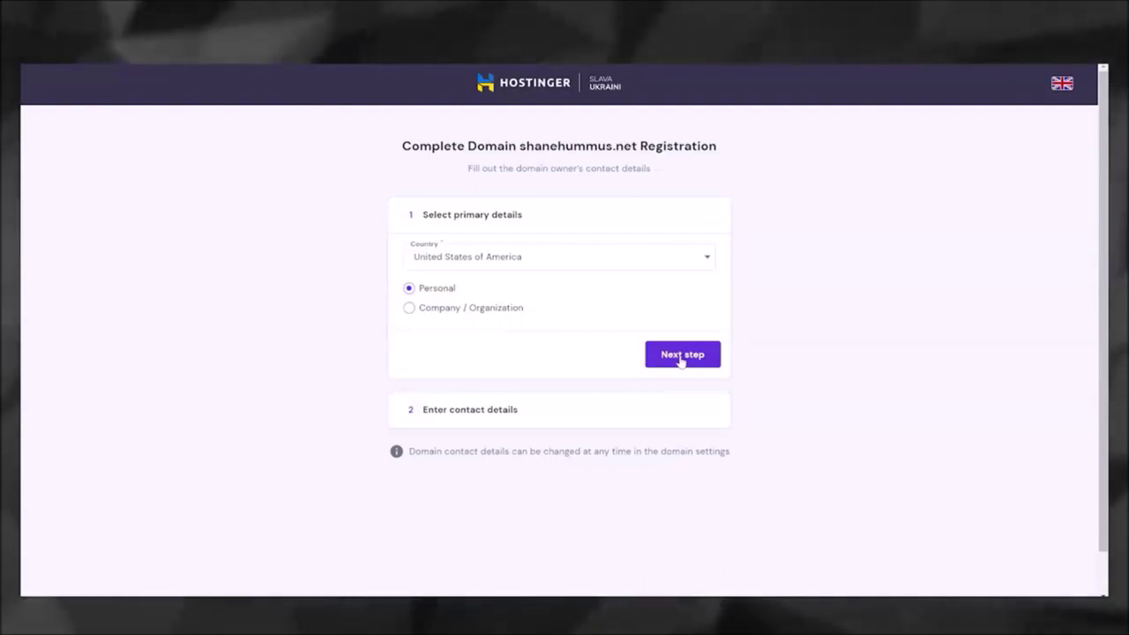
left_click(680, 356)
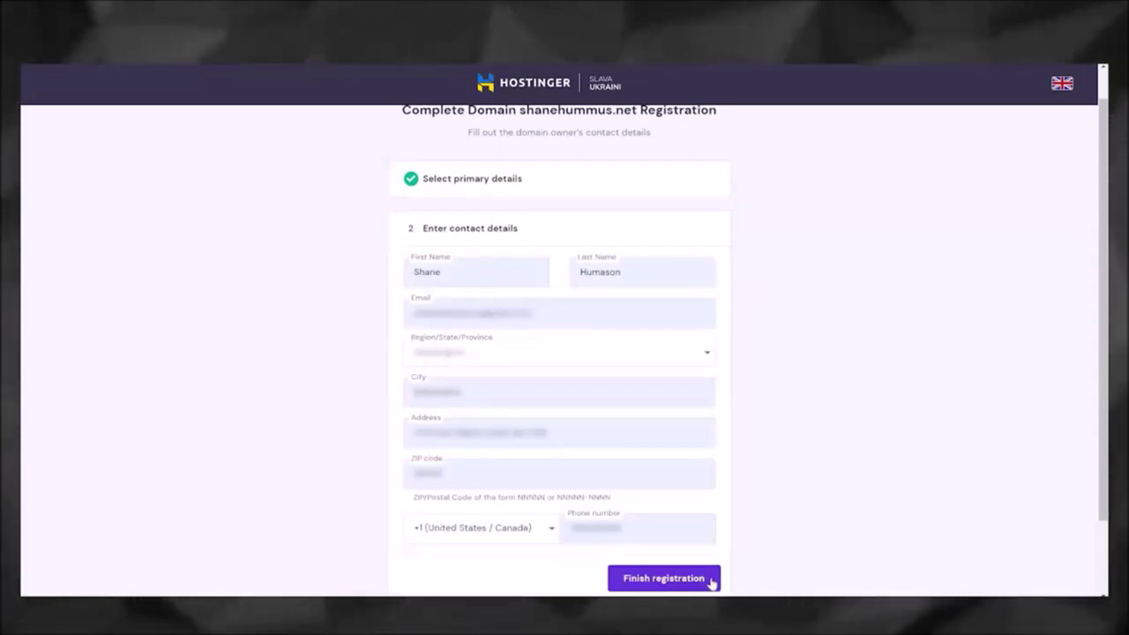
left_click(710, 581)
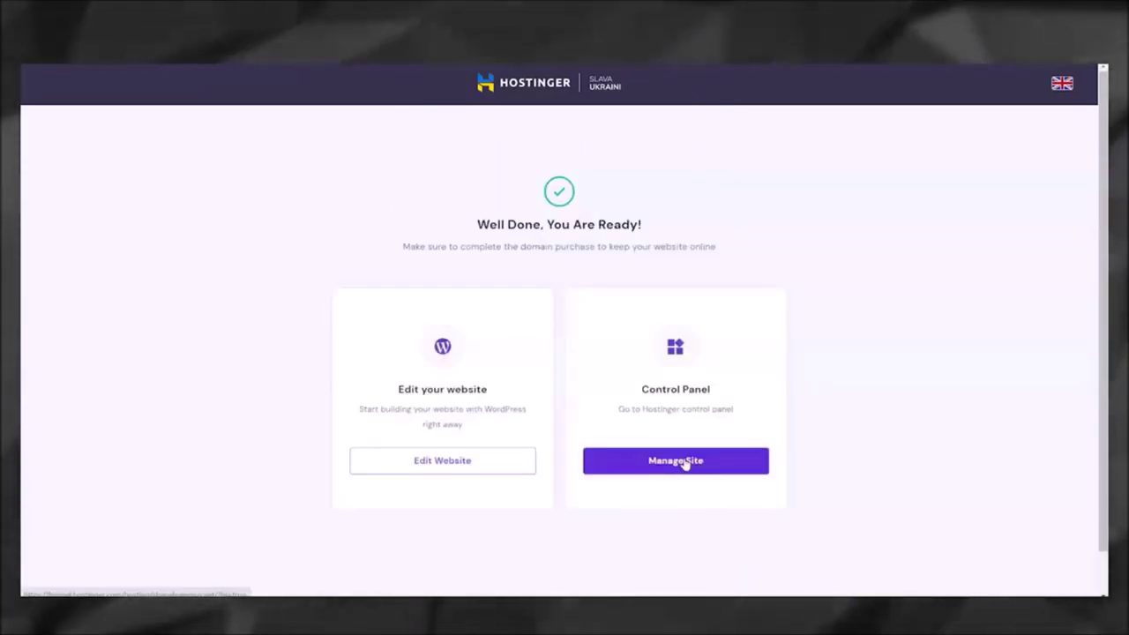
Step: Open the shanehummus.net hosting control panel and scroll through its sections
left_click(680, 461)
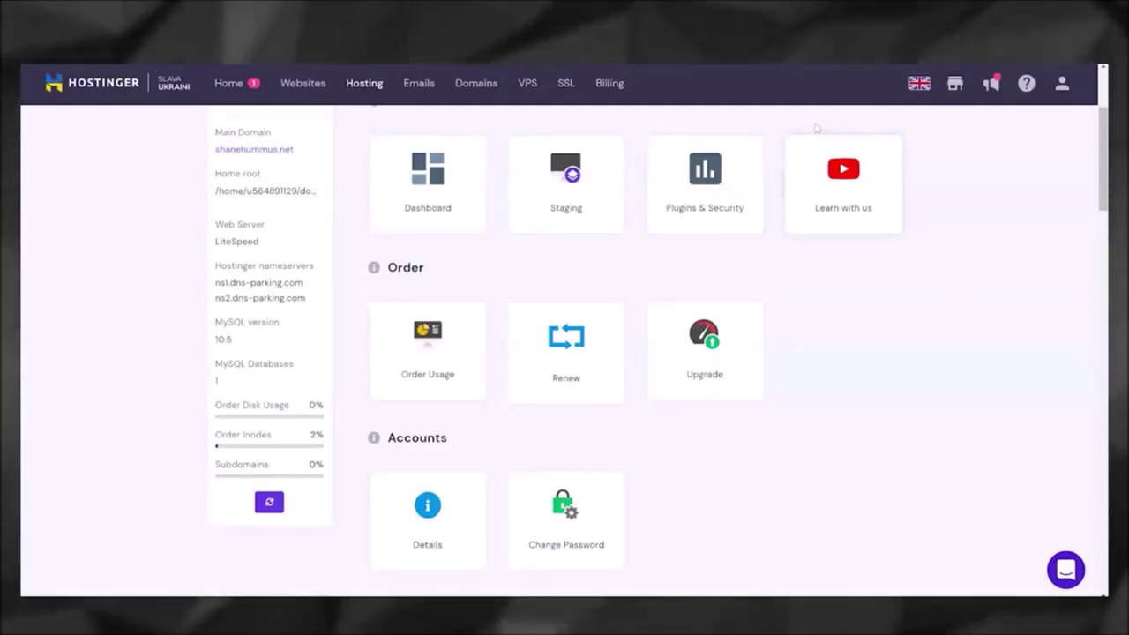
scroll(731, 212, "down", 10)
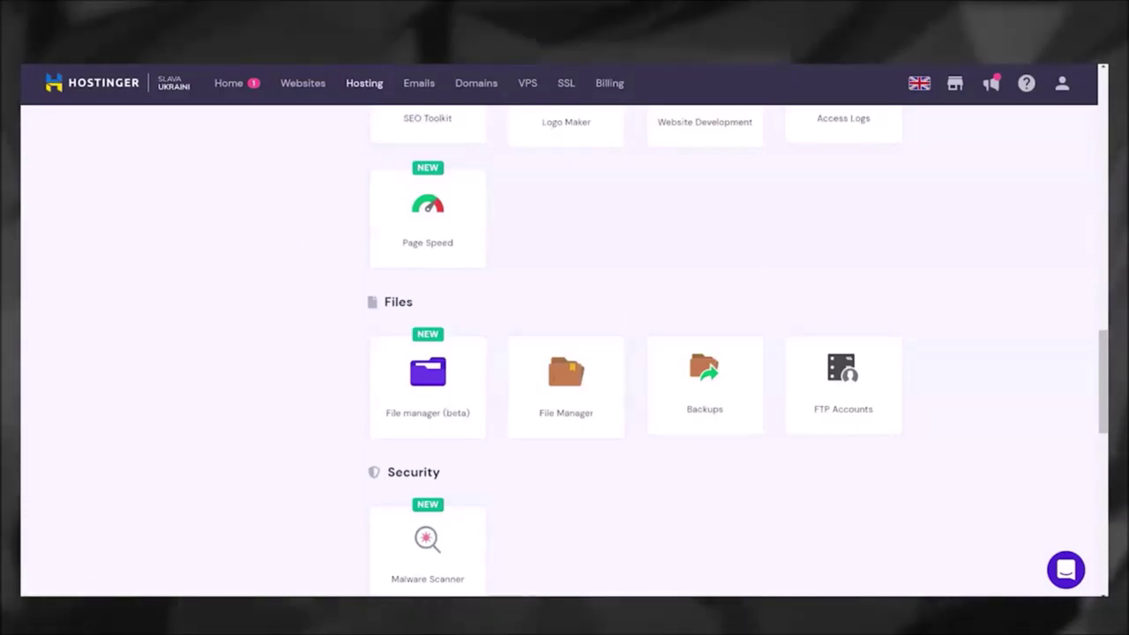
scroll(519, 229, "up", 3)
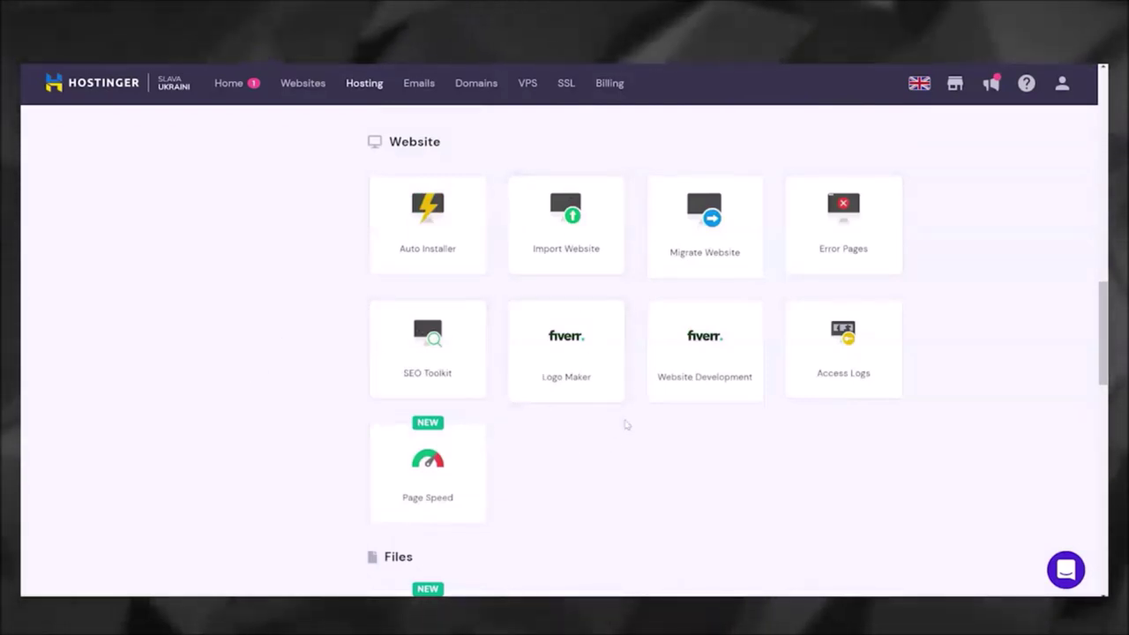
scroll(999, 306, "up", 10)
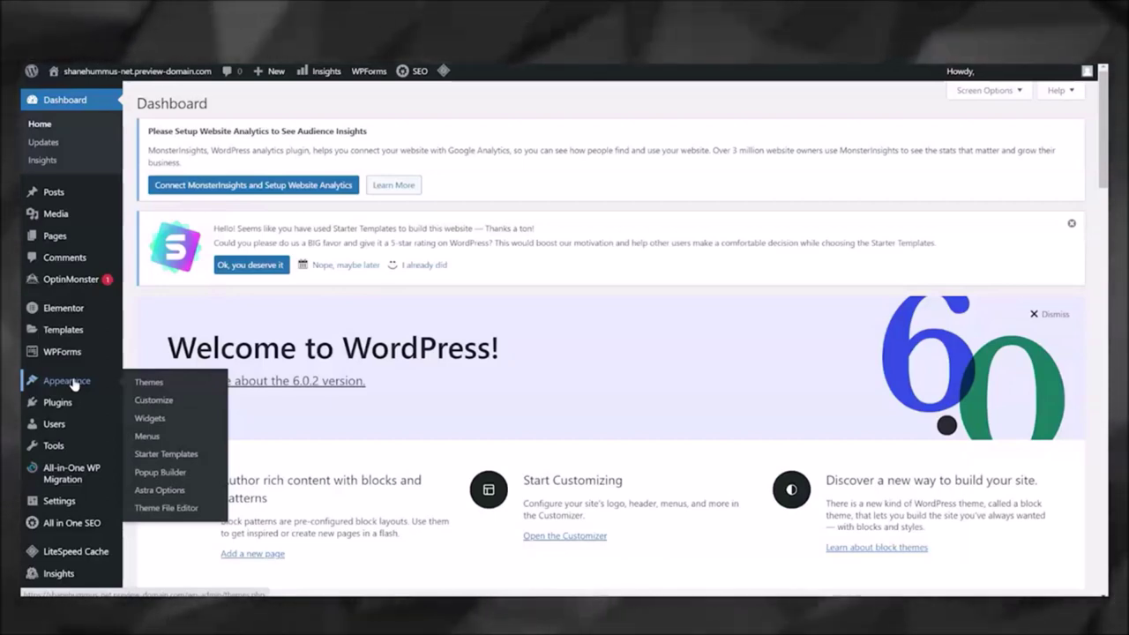
Step: Install the Minimalist Newspaper theme from the Add New Theme page
left_click(176, 382)
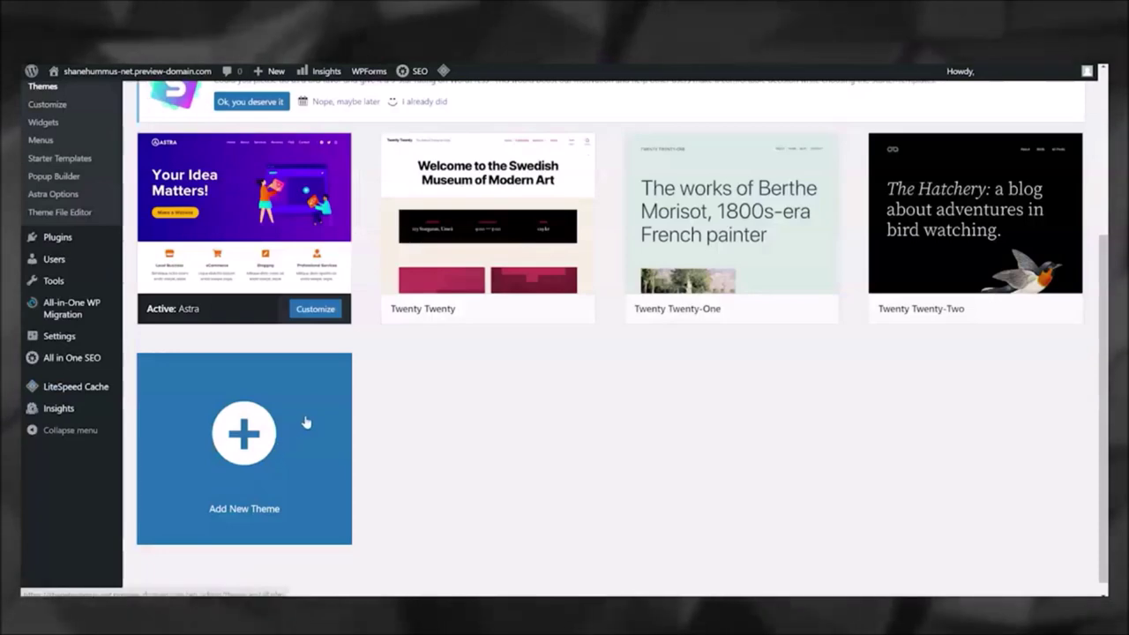
left_click(306, 422)
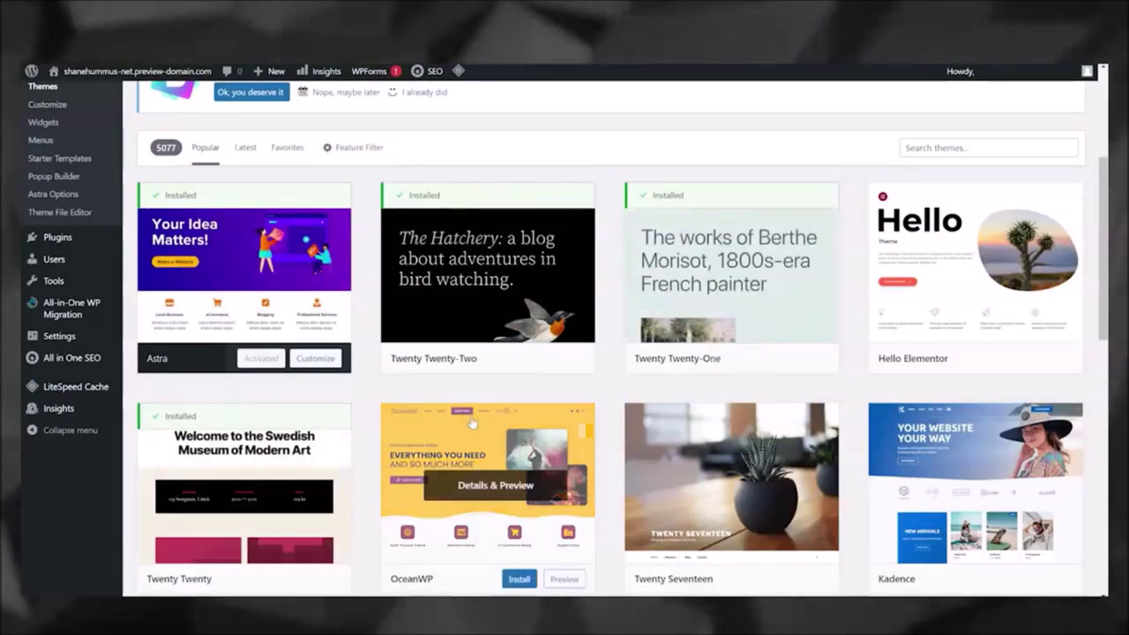
scroll(525, 391, "down", 7)
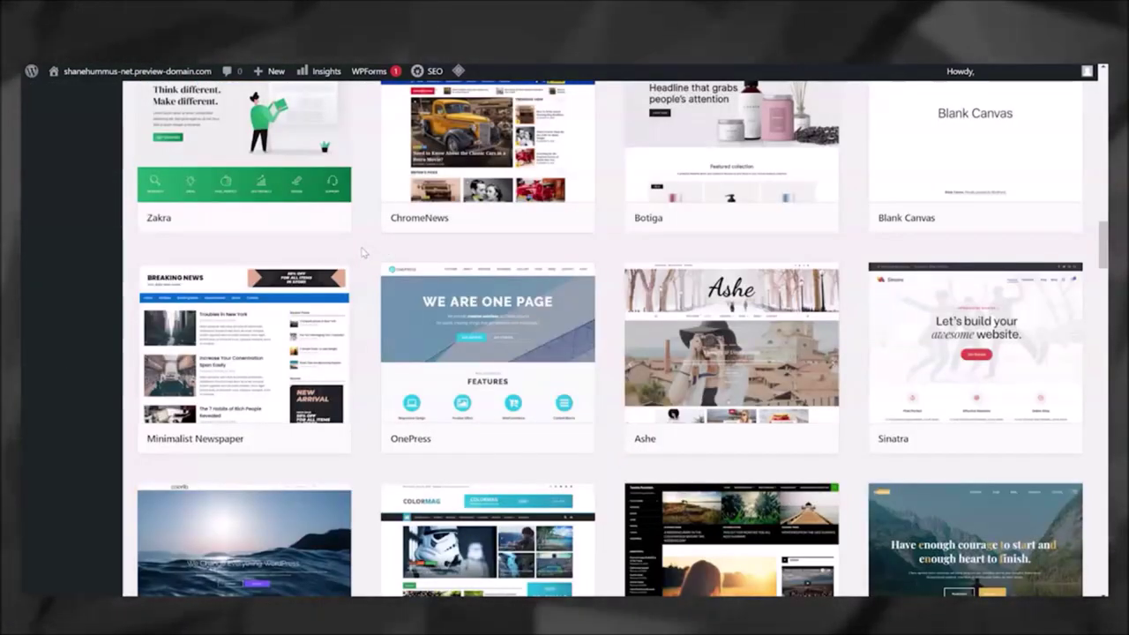
mouse_move(251, 371)
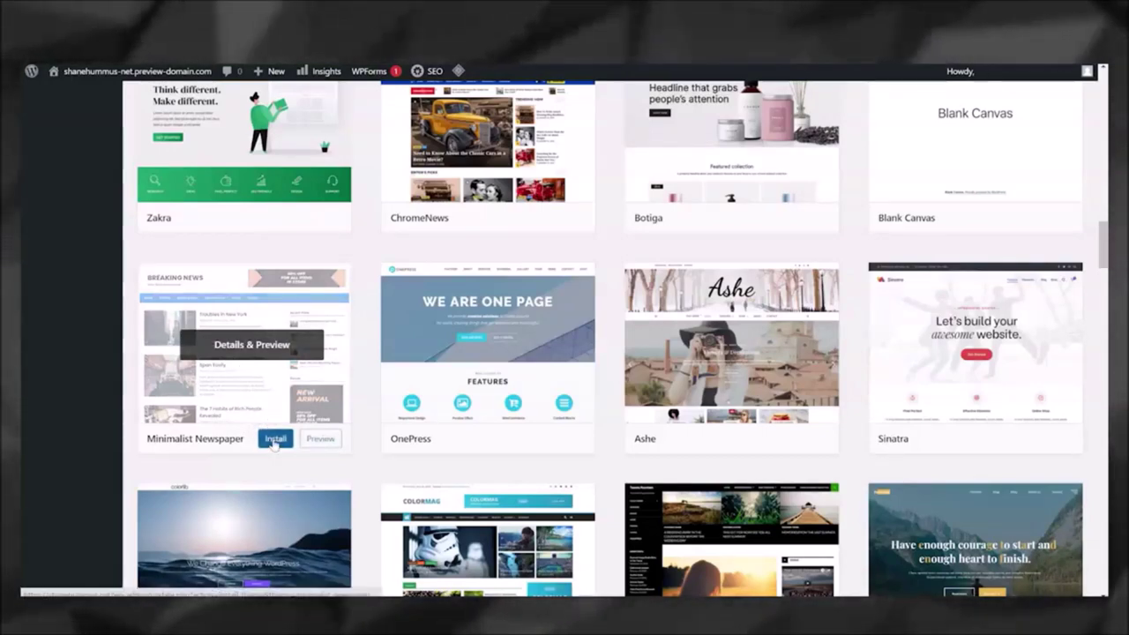
left_click(275, 439)
scroll(265, 397, "down", 1)
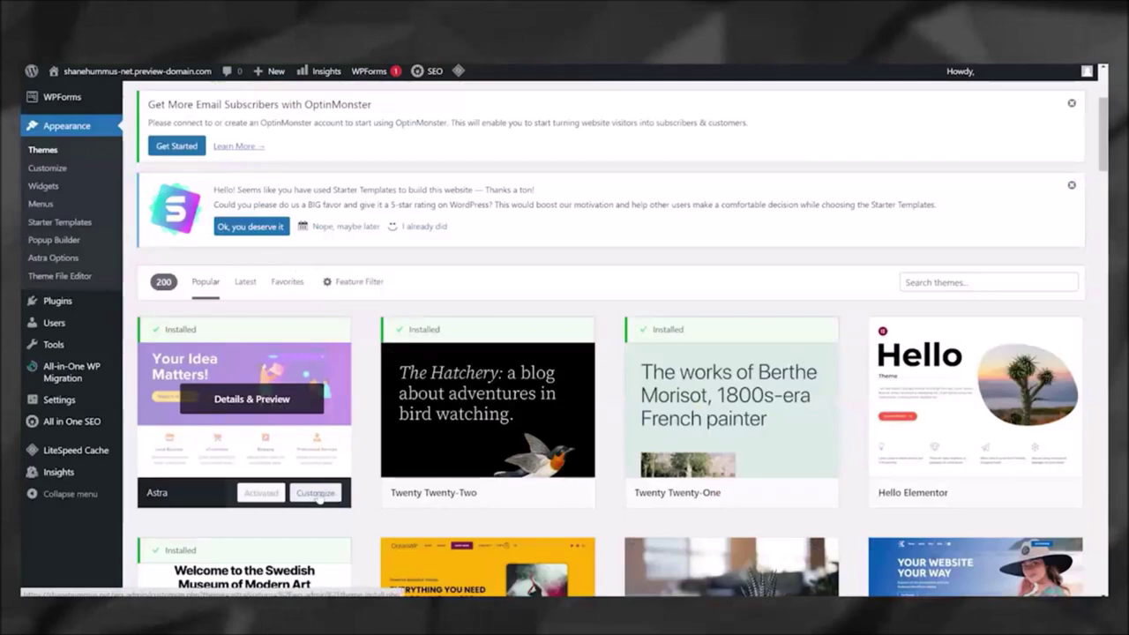
Step: Change the Astra header button text from 'Take Action' to 'Contact Me' and publish
left_click(315, 493)
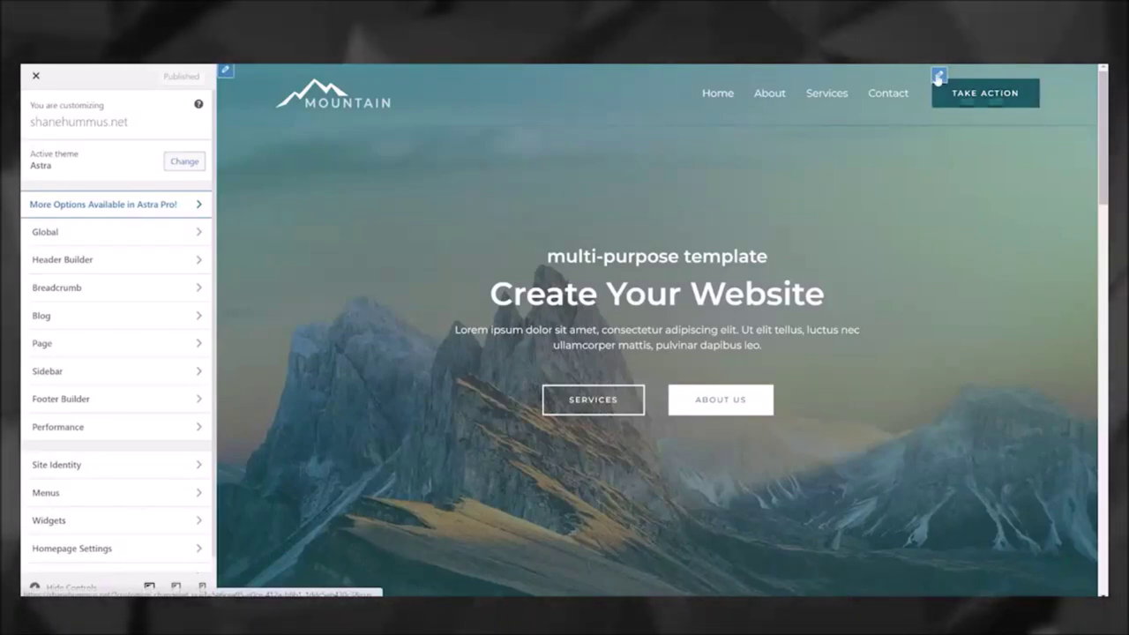
left_click(939, 76)
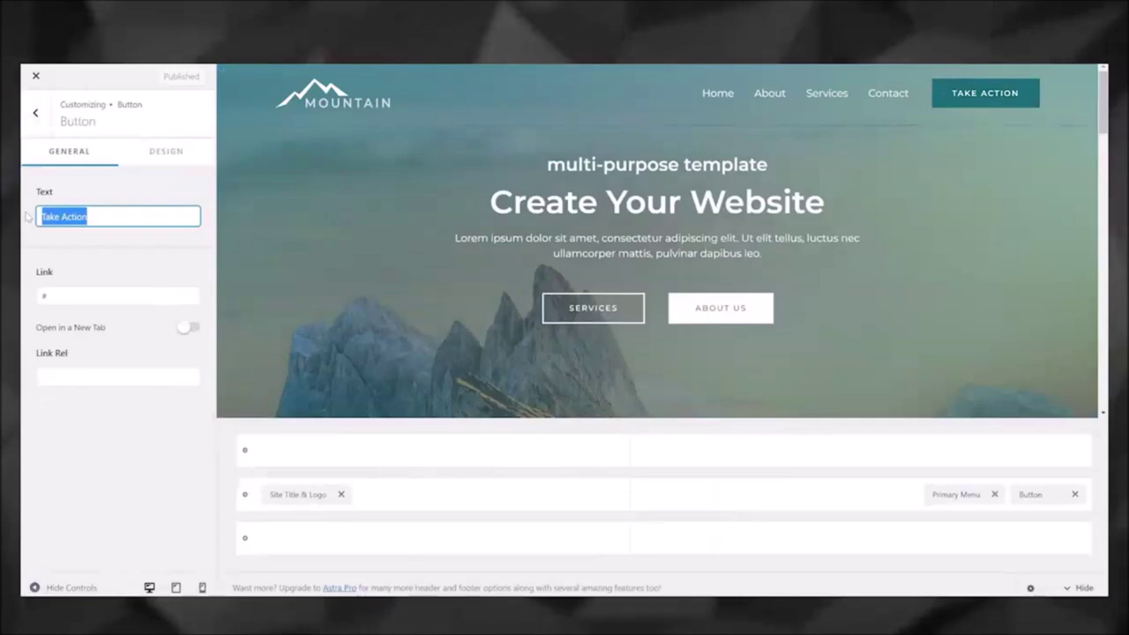
triple_click(98, 219)
type("Contact Me")
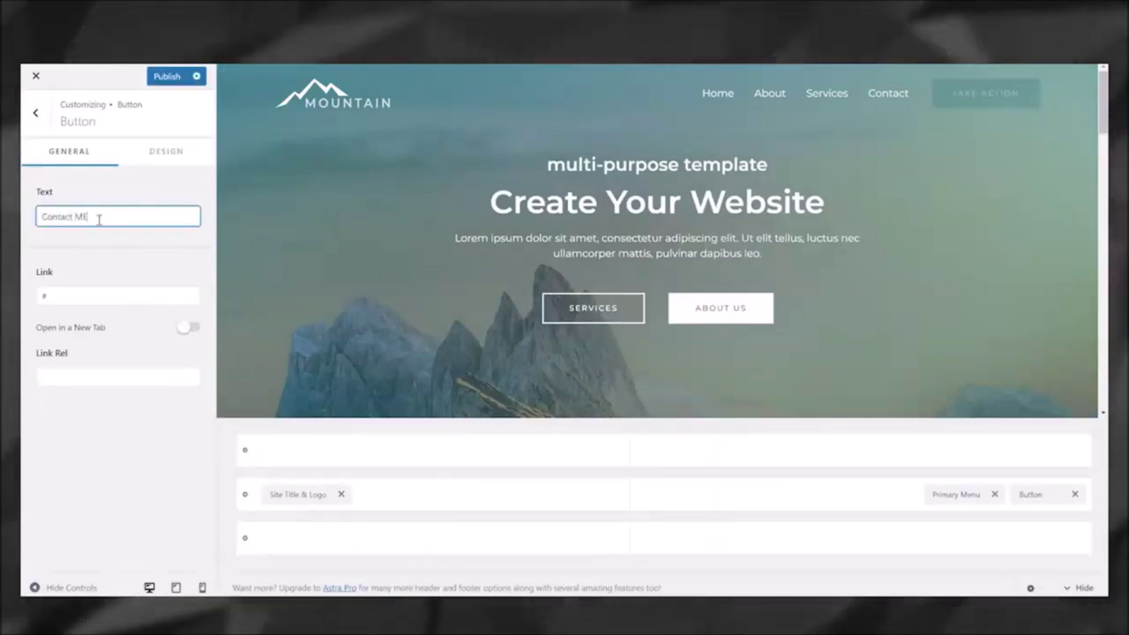
left_click(167, 77)
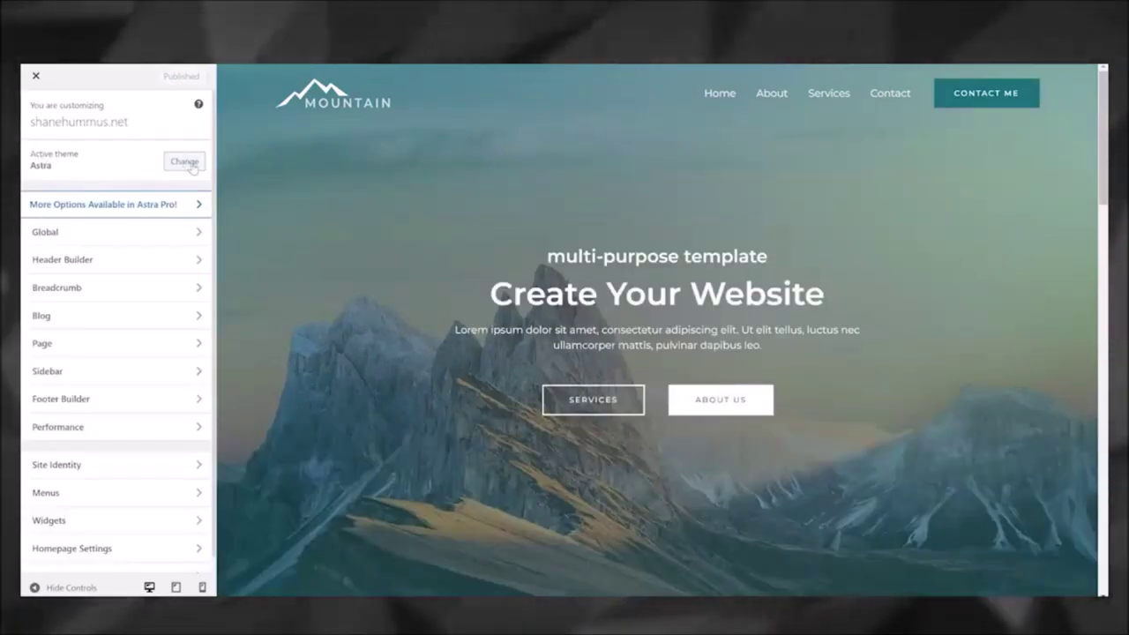
left_click(187, 163)
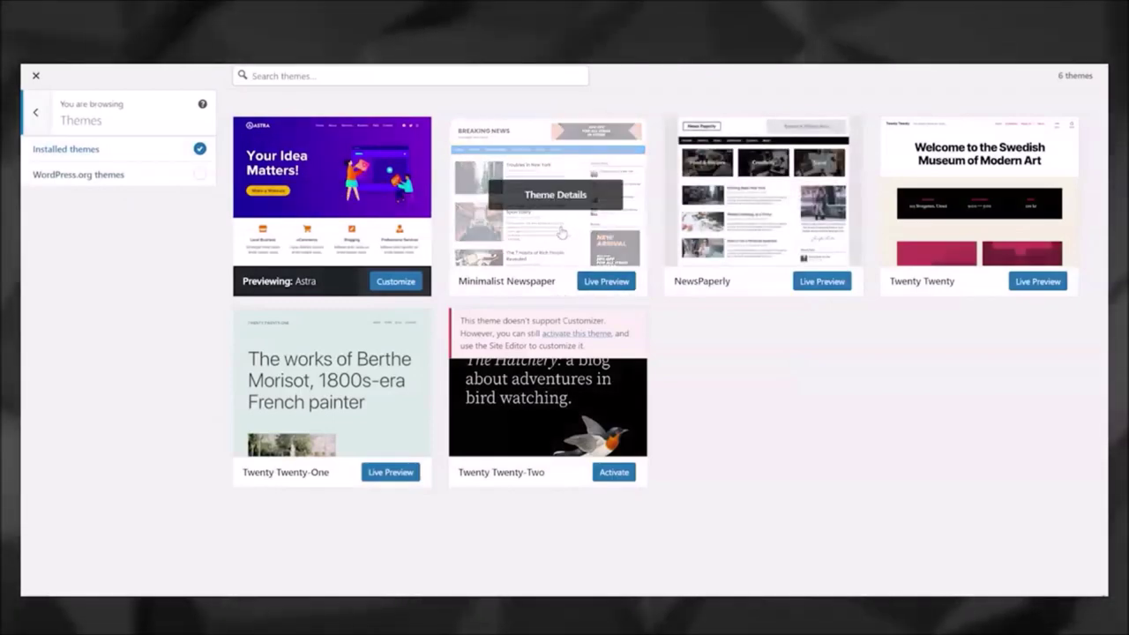
Step: Start a live preview of the Minimalist Newspaper theme without activating it
left_click(563, 231)
left_click(982, 560)
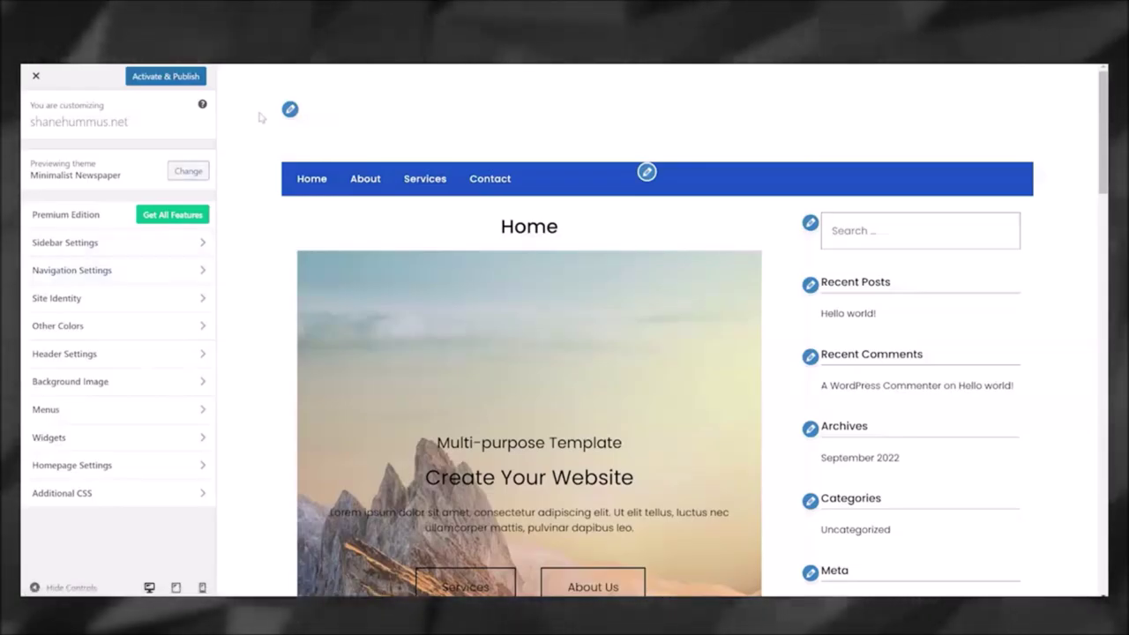
Step: Set customer1.jpg, the bearded man's portrait, as the site logo and apply the crop
left_click(290, 108)
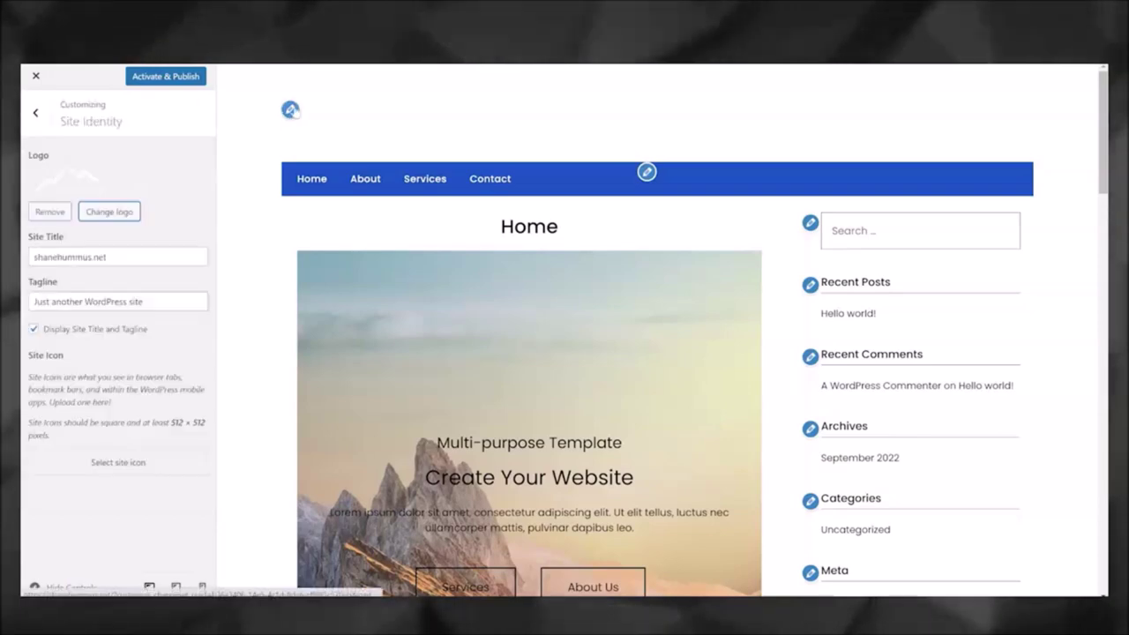
left_click(109, 211)
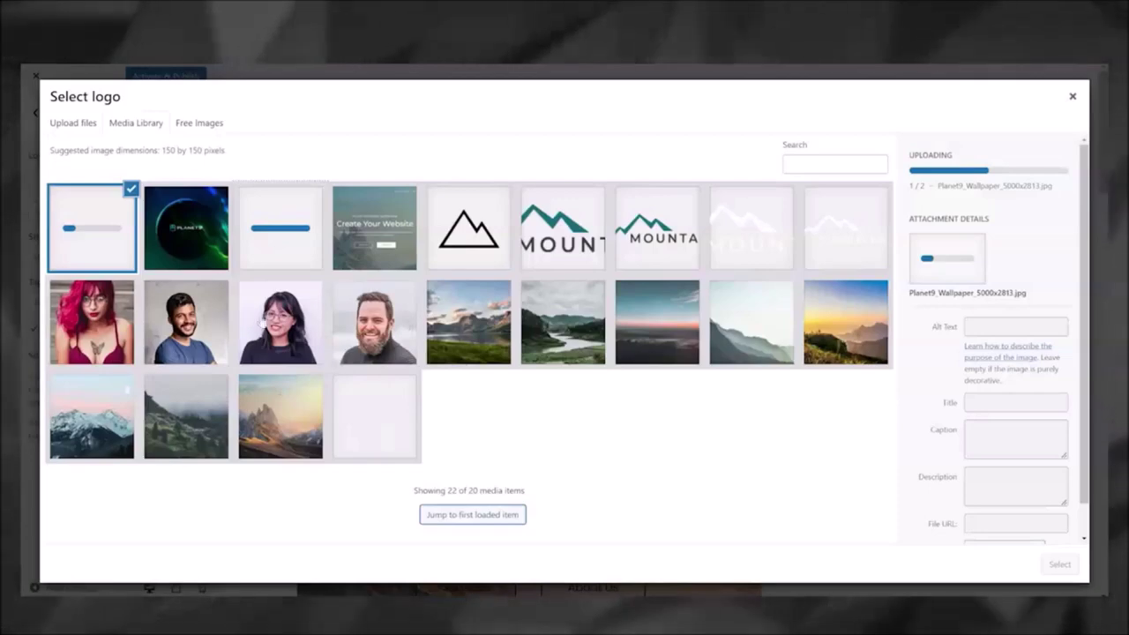
left_click(401, 353)
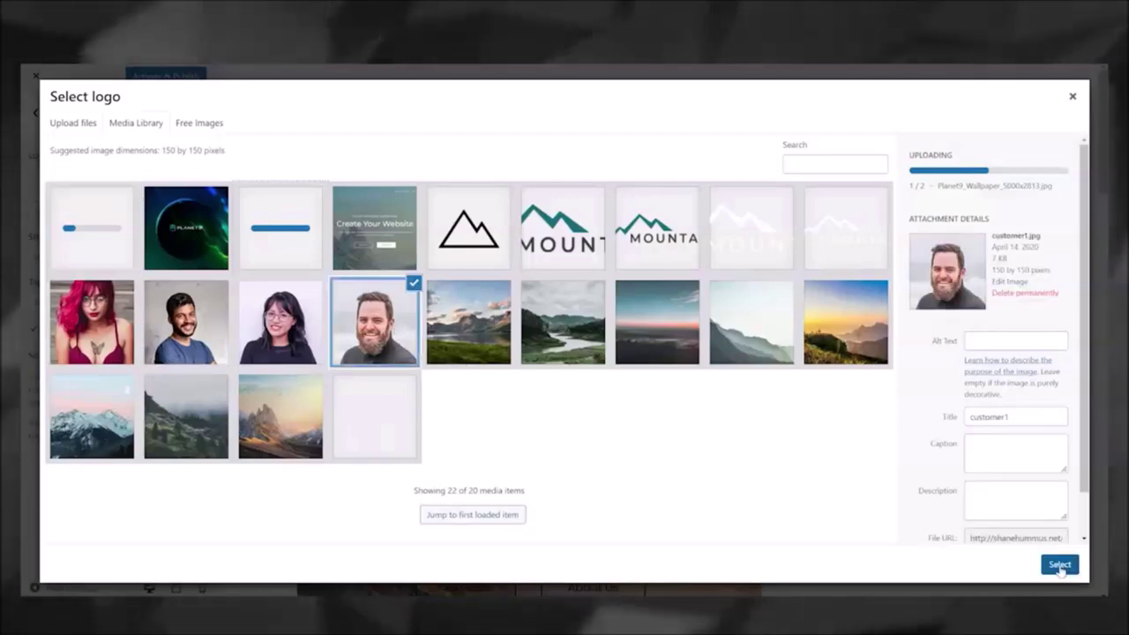
left_click(1059, 564)
left_click(1061, 565)
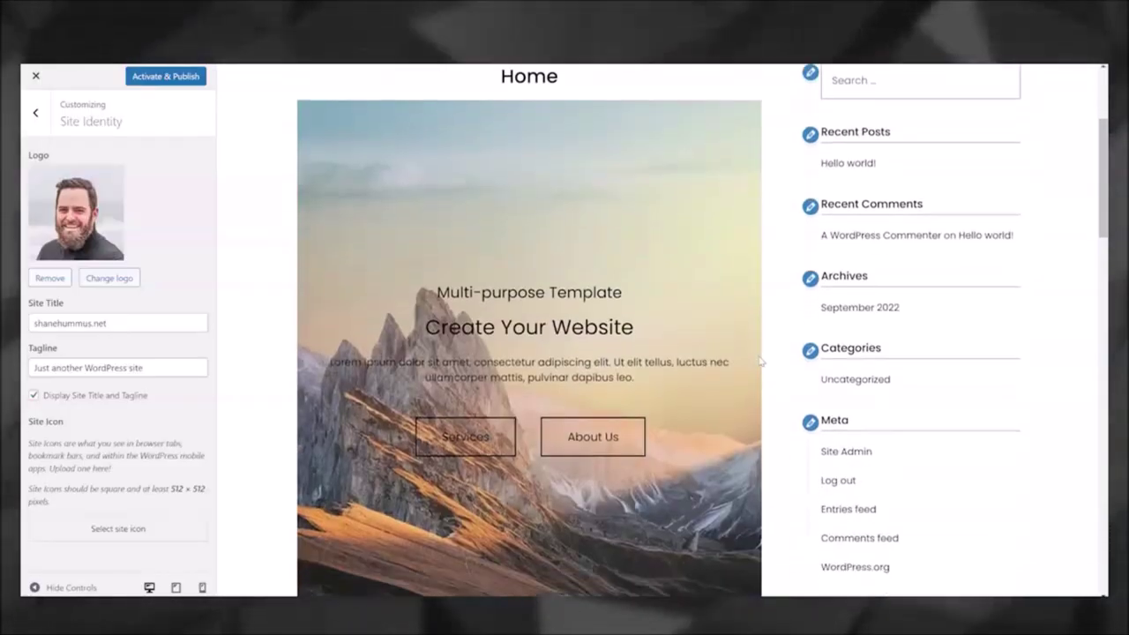
scroll(761, 360, "up", 4)
scroll(760, 360, "up", 3)
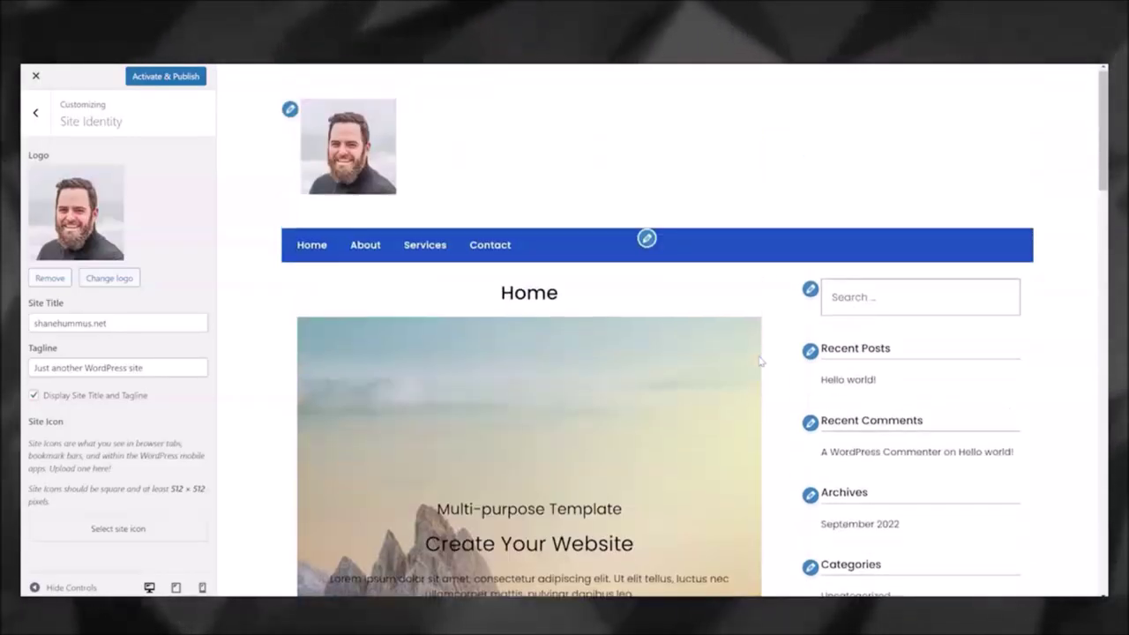